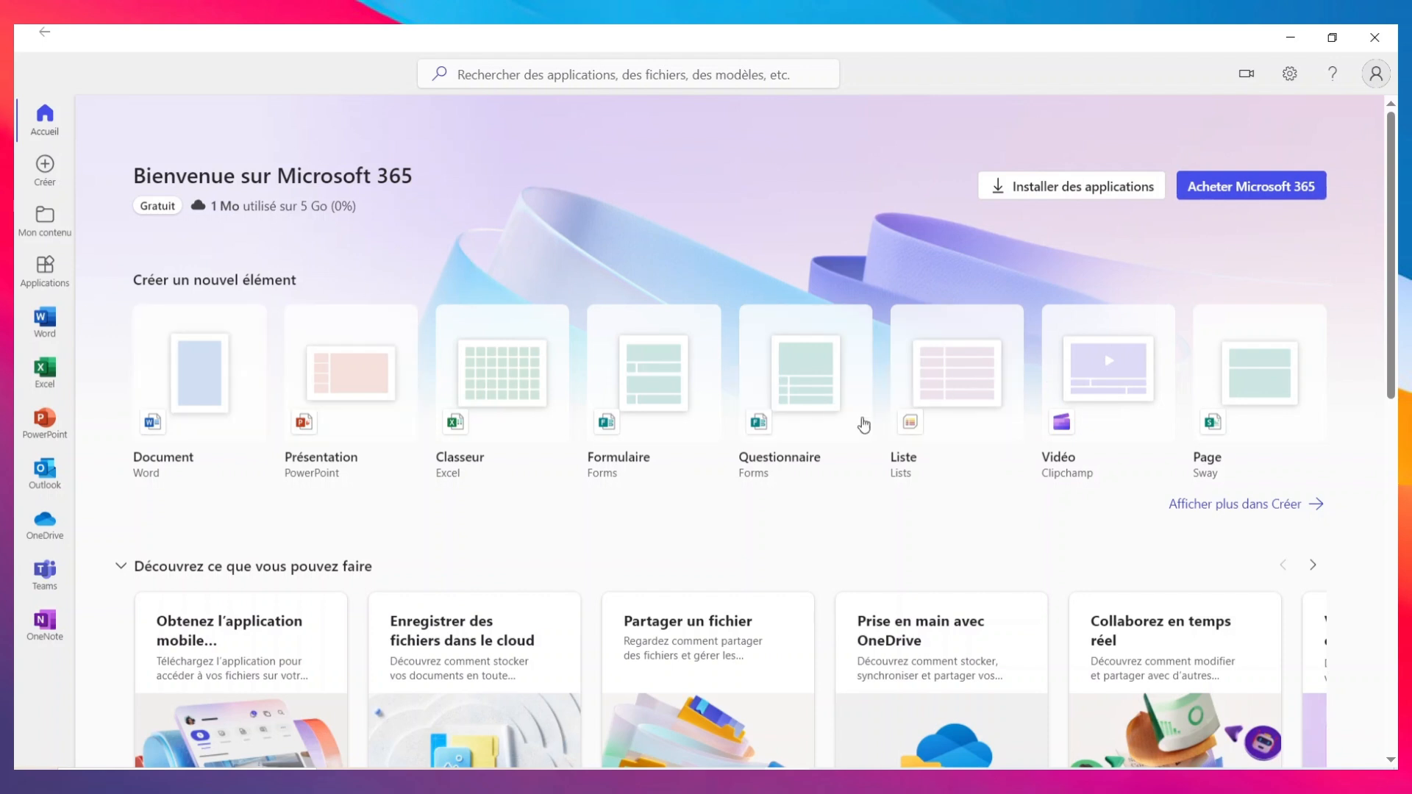
Search Microsoft 365 for ONE, open OneNote from the results, and dismiss the notice about syncing notes to mobile devices
click(486, 85)
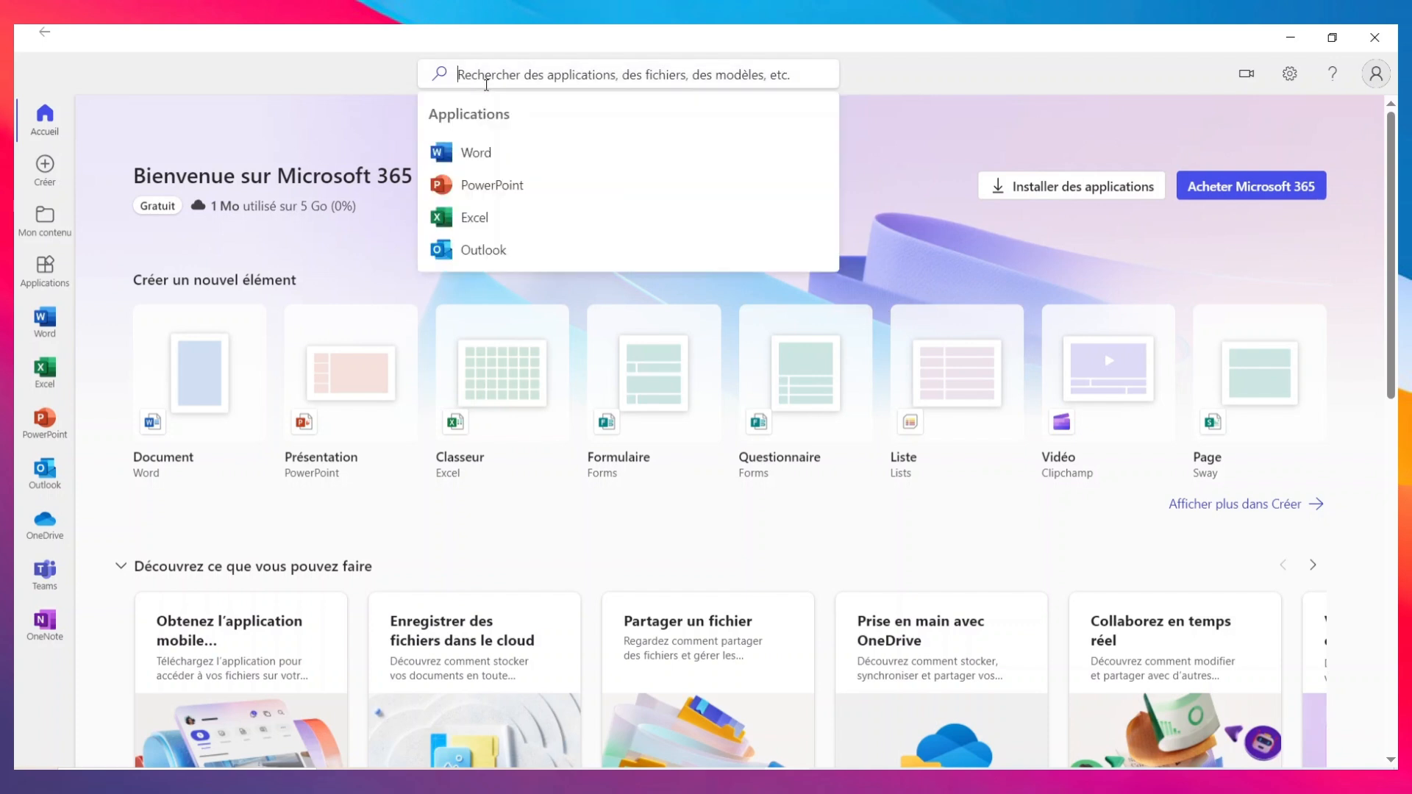
text(ONE)
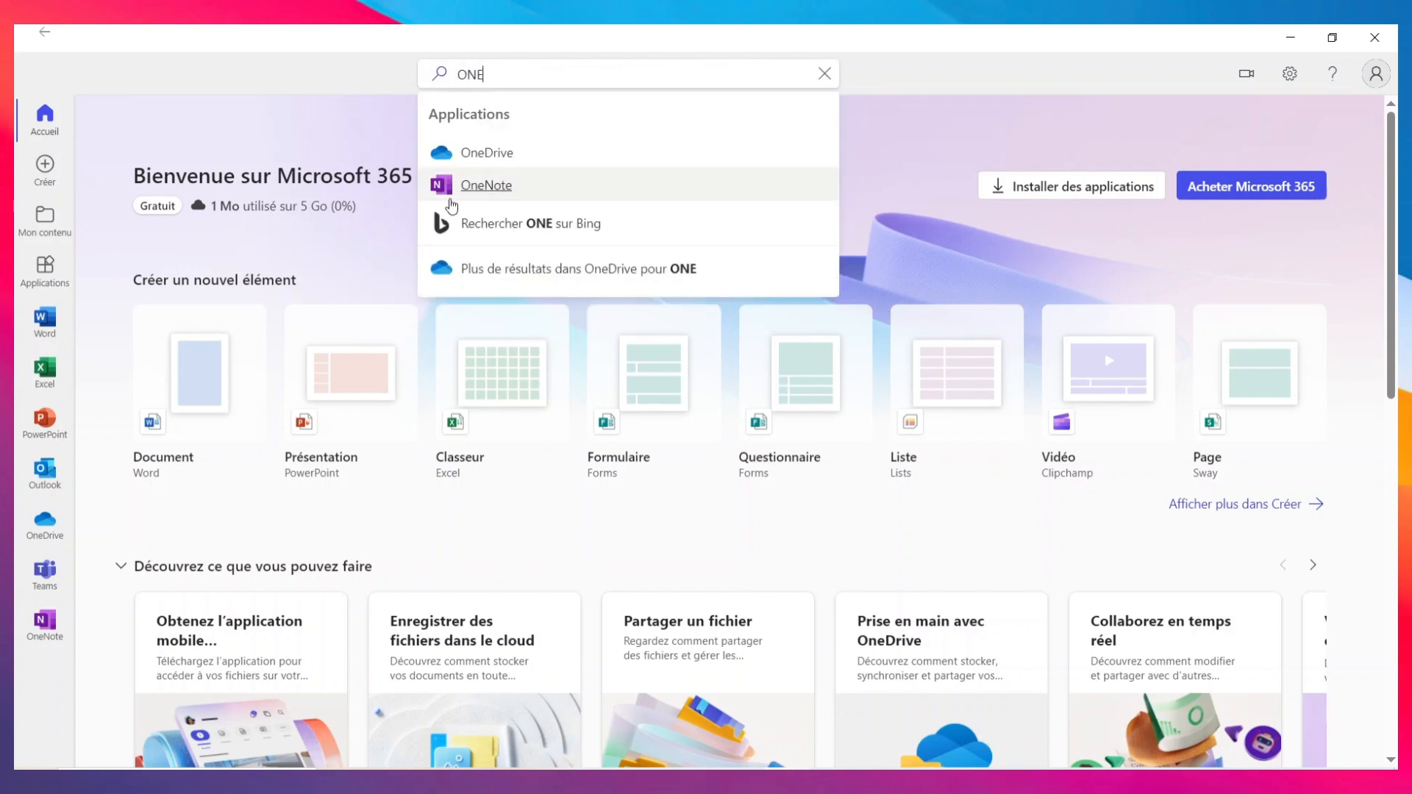
click(482, 190)
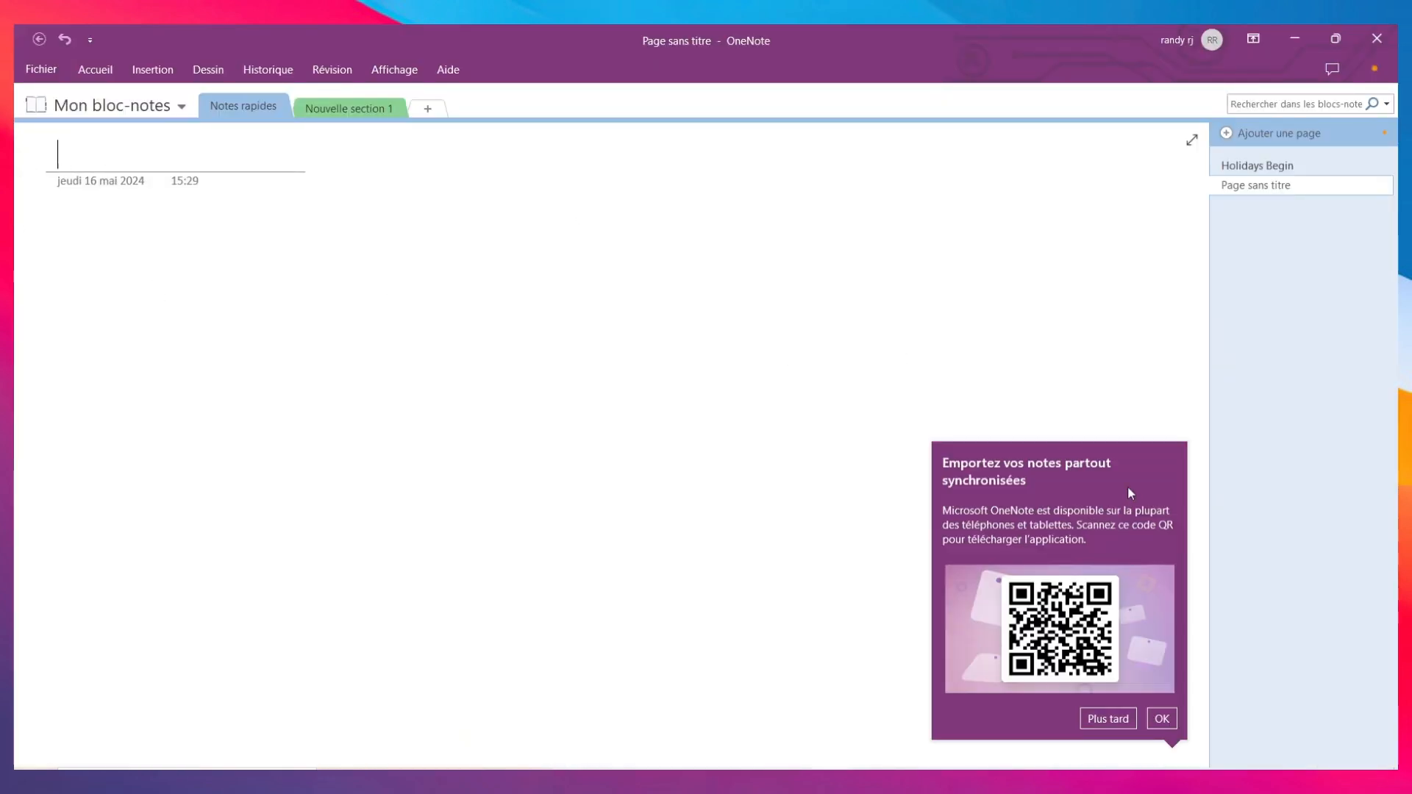
click(1150, 720)
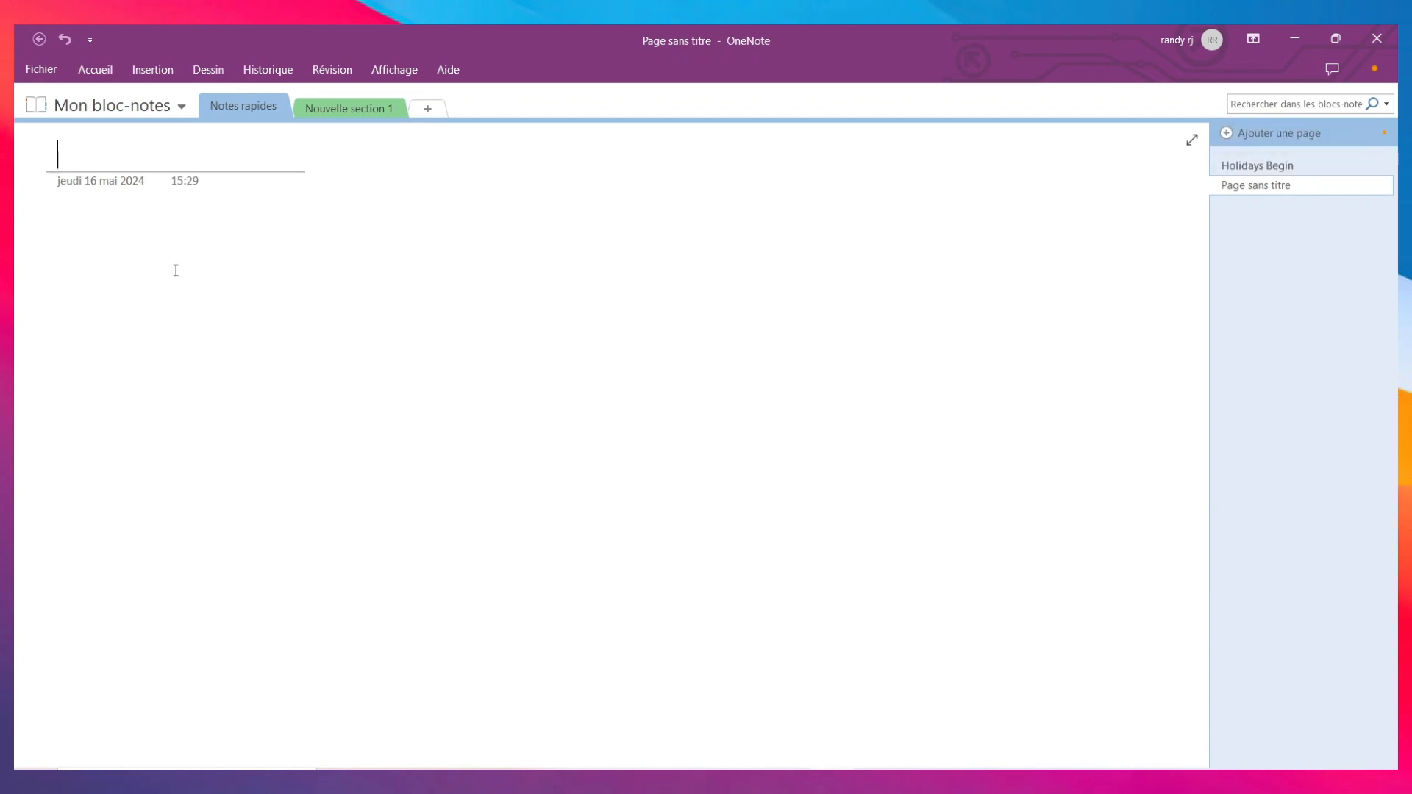
Add a page to the Notes rapides section and title the untitled page directly below Holidays Begin "MA JOURNEE"
click(1241, 131)
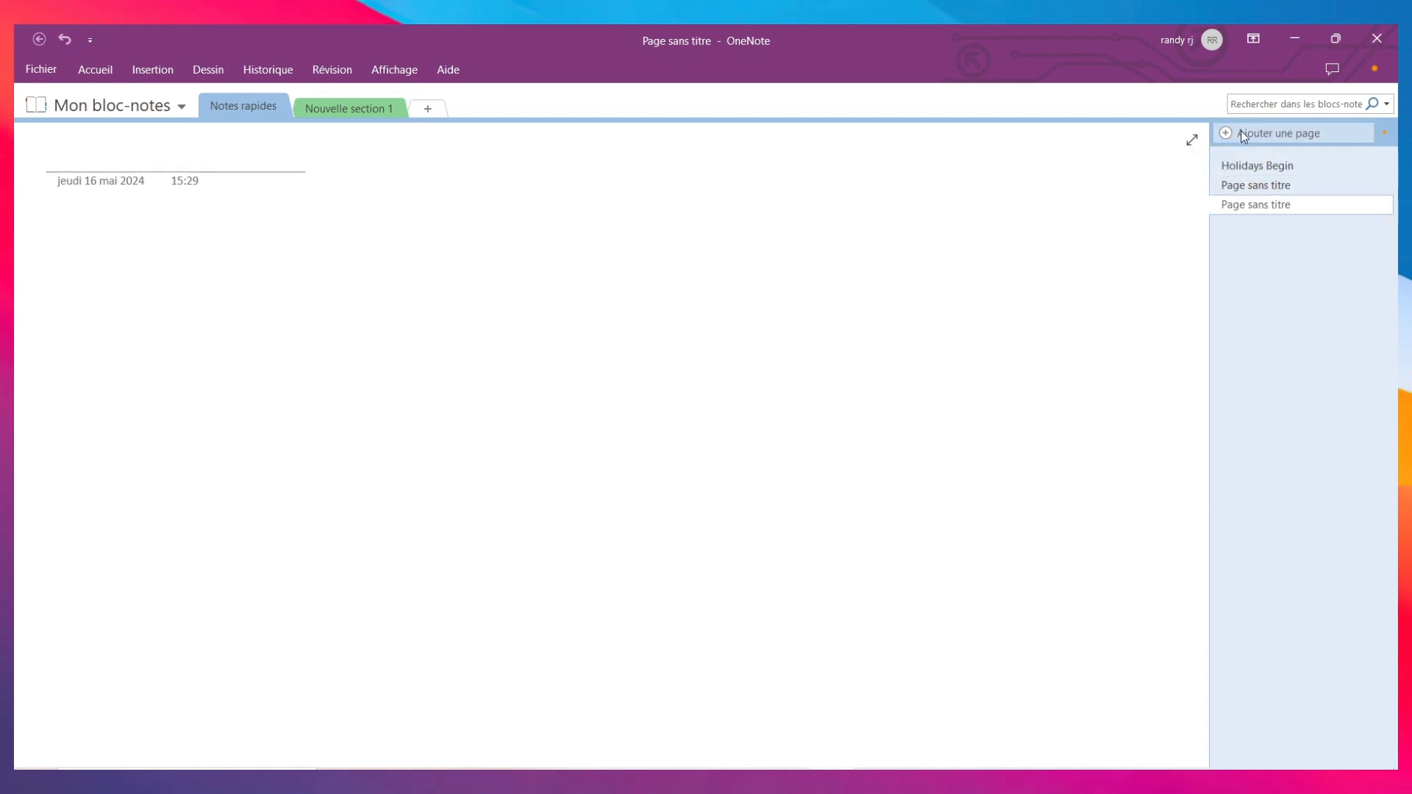
click(1256, 165)
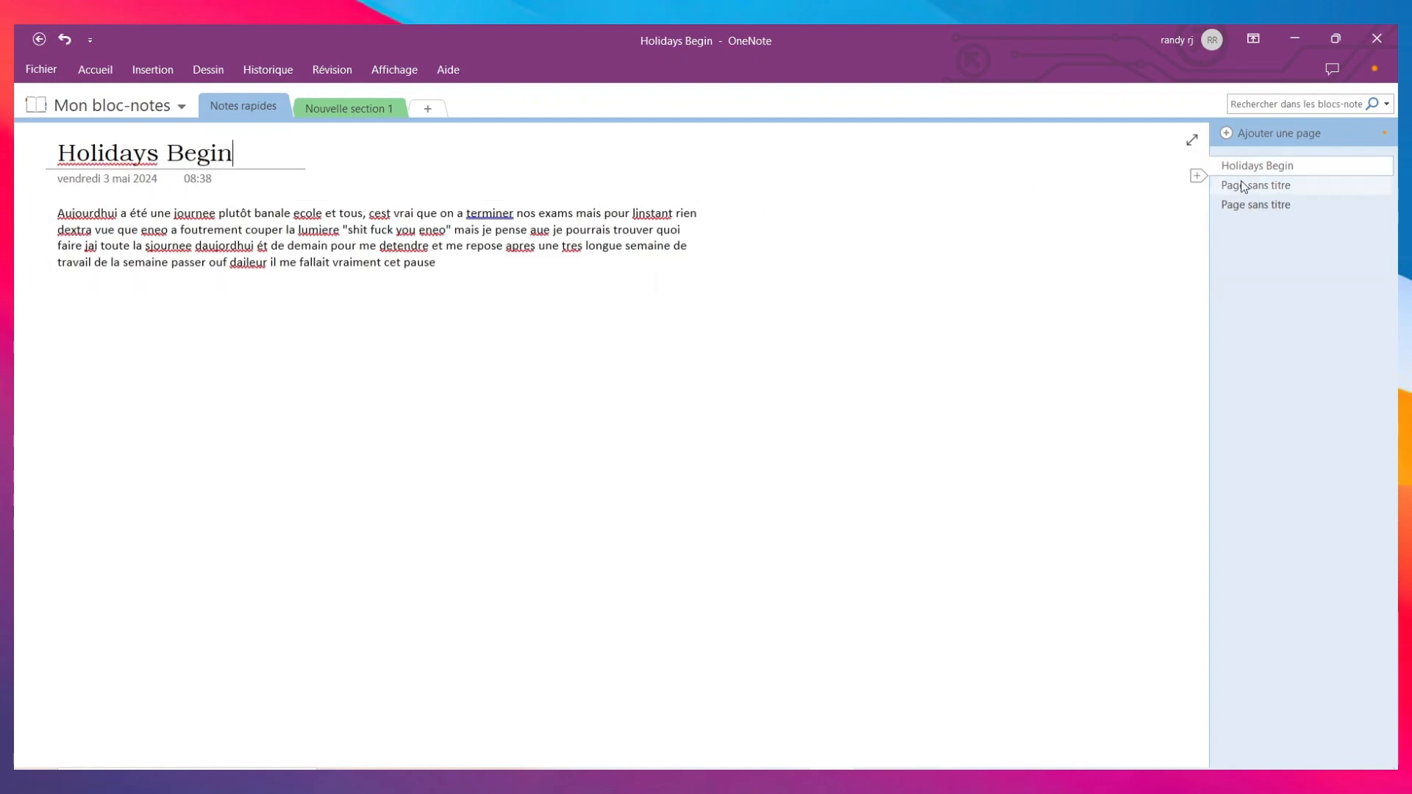
click(1241, 185)
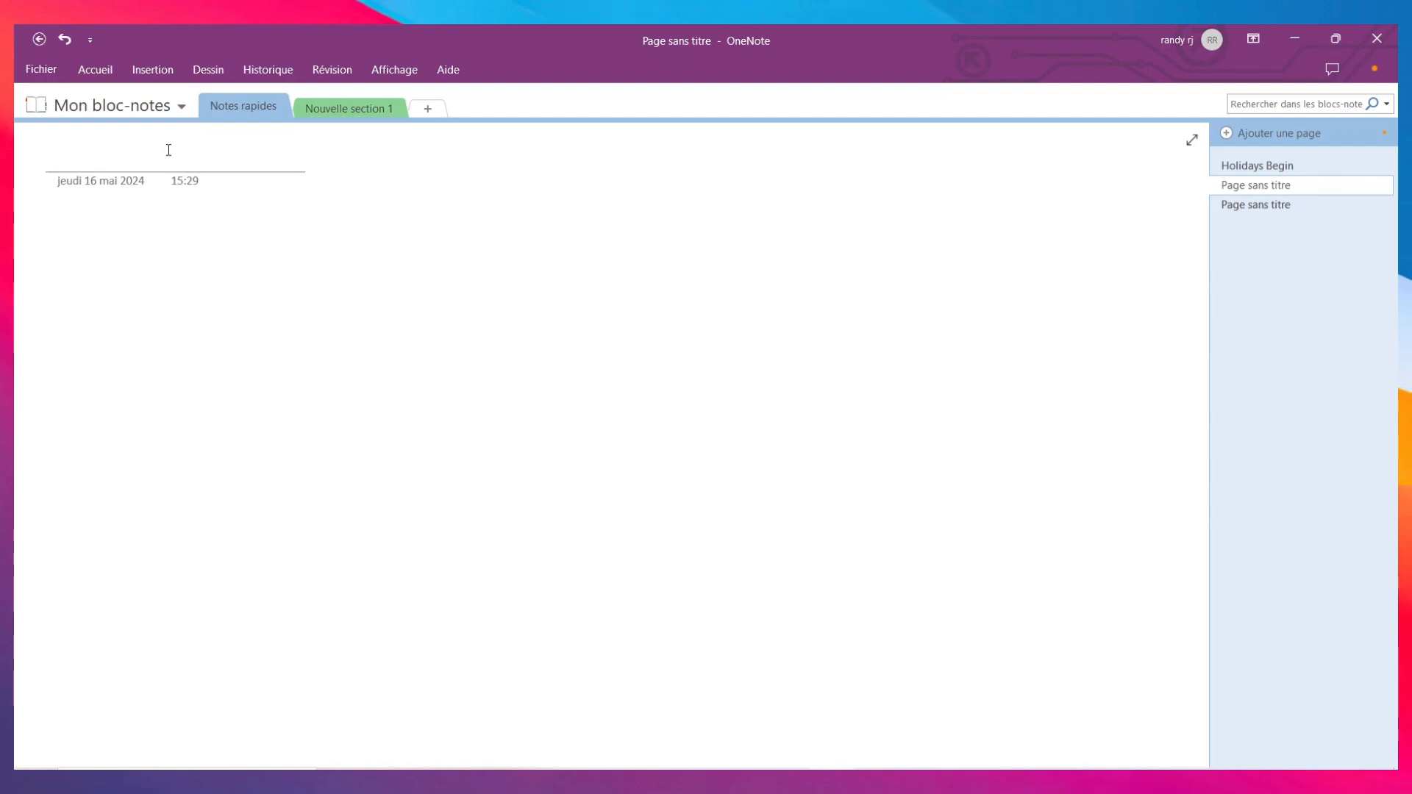
text(MA JOURNEE)
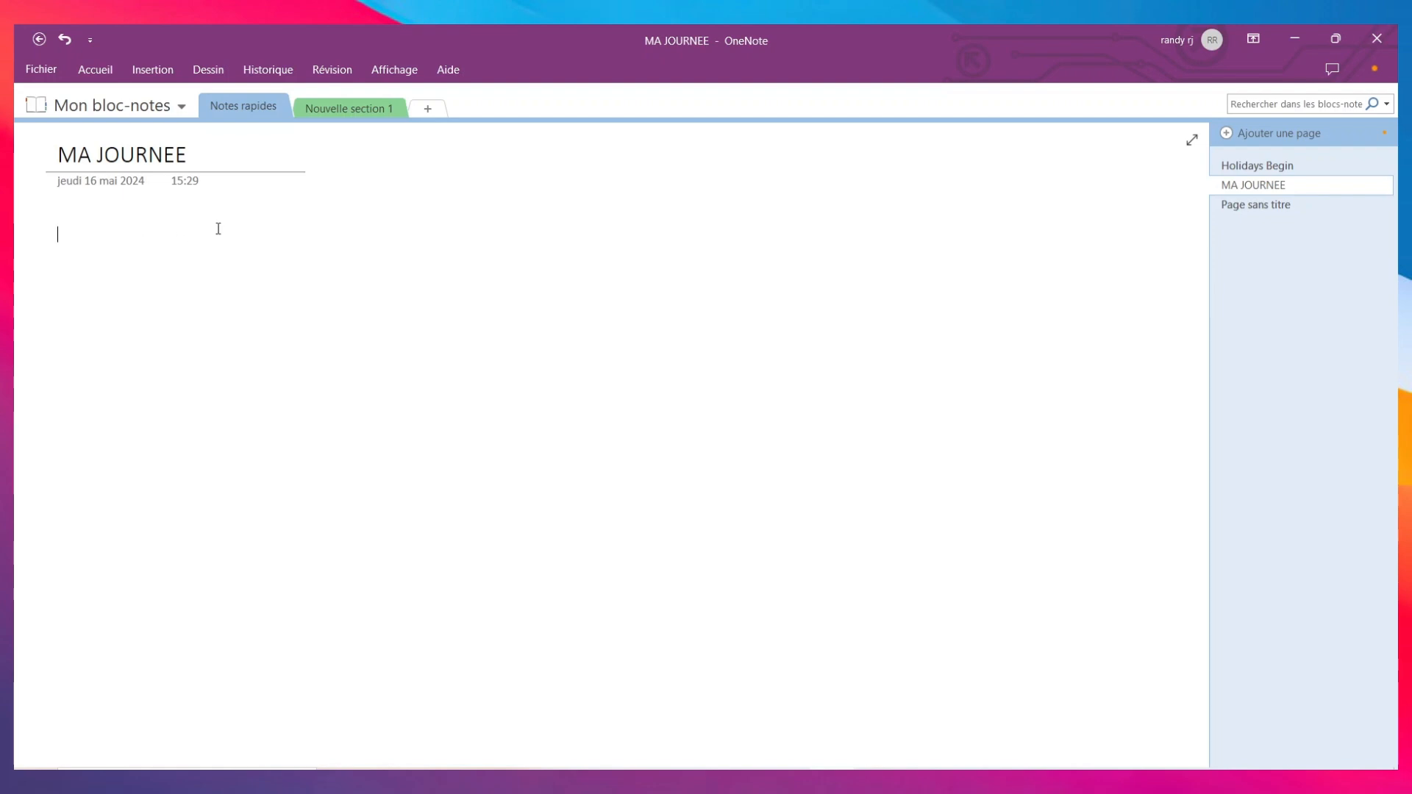
click(42, 70)
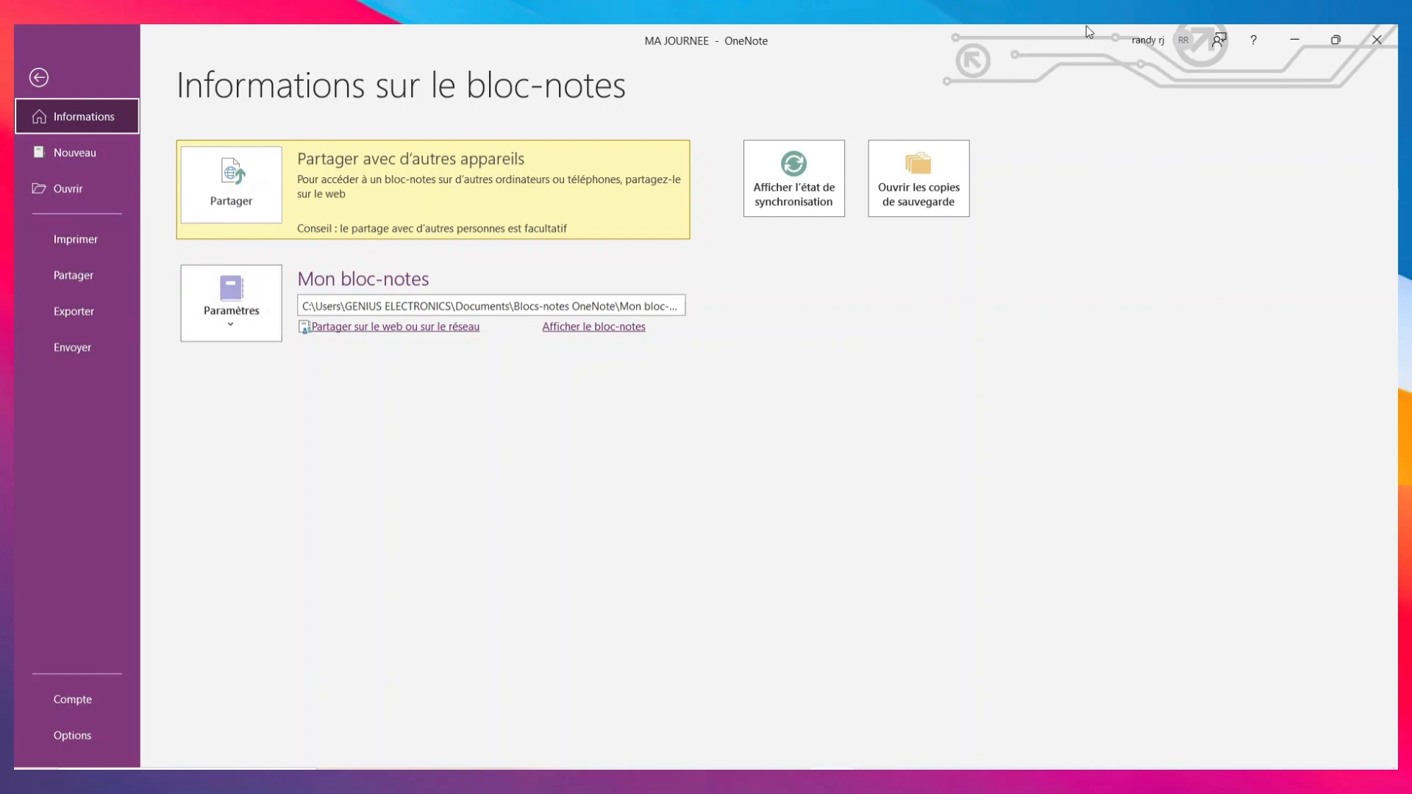
click(39, 78)
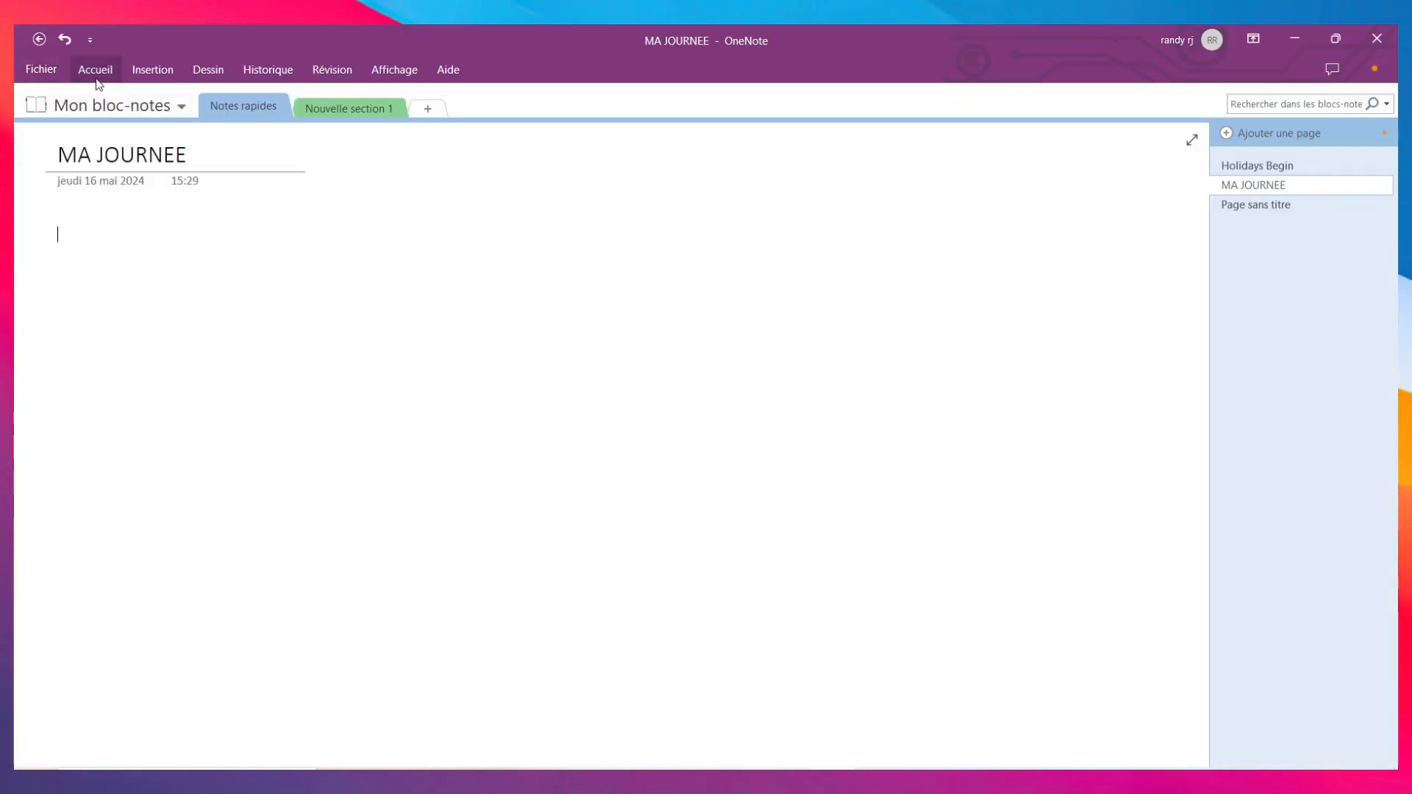
click(277, 355)
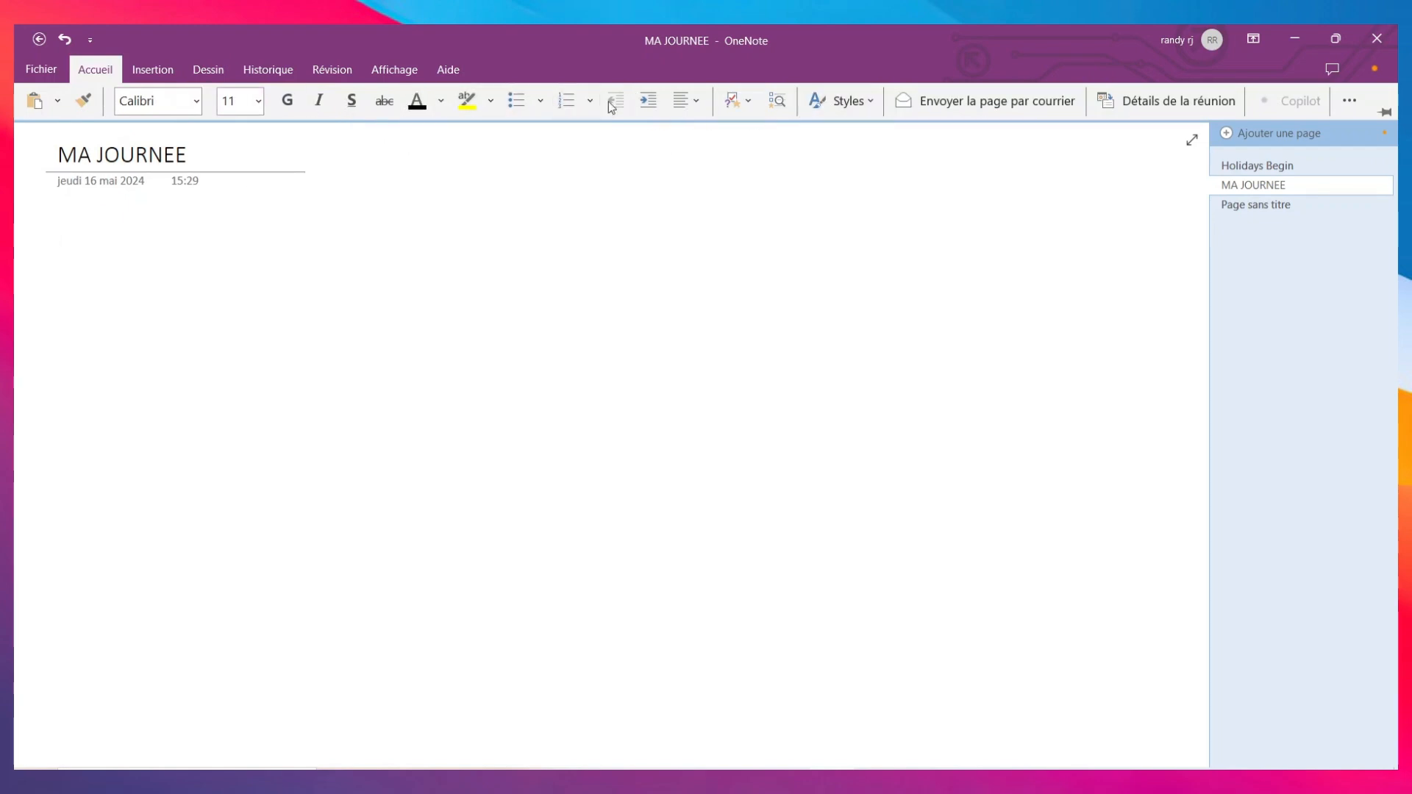
Fill the MA JOURNEE page with six numbered household chores from "Faire le lit", then the heading "Nettoyage hebdomadaire" with four numbered cleaning tasks
click(92, 232)
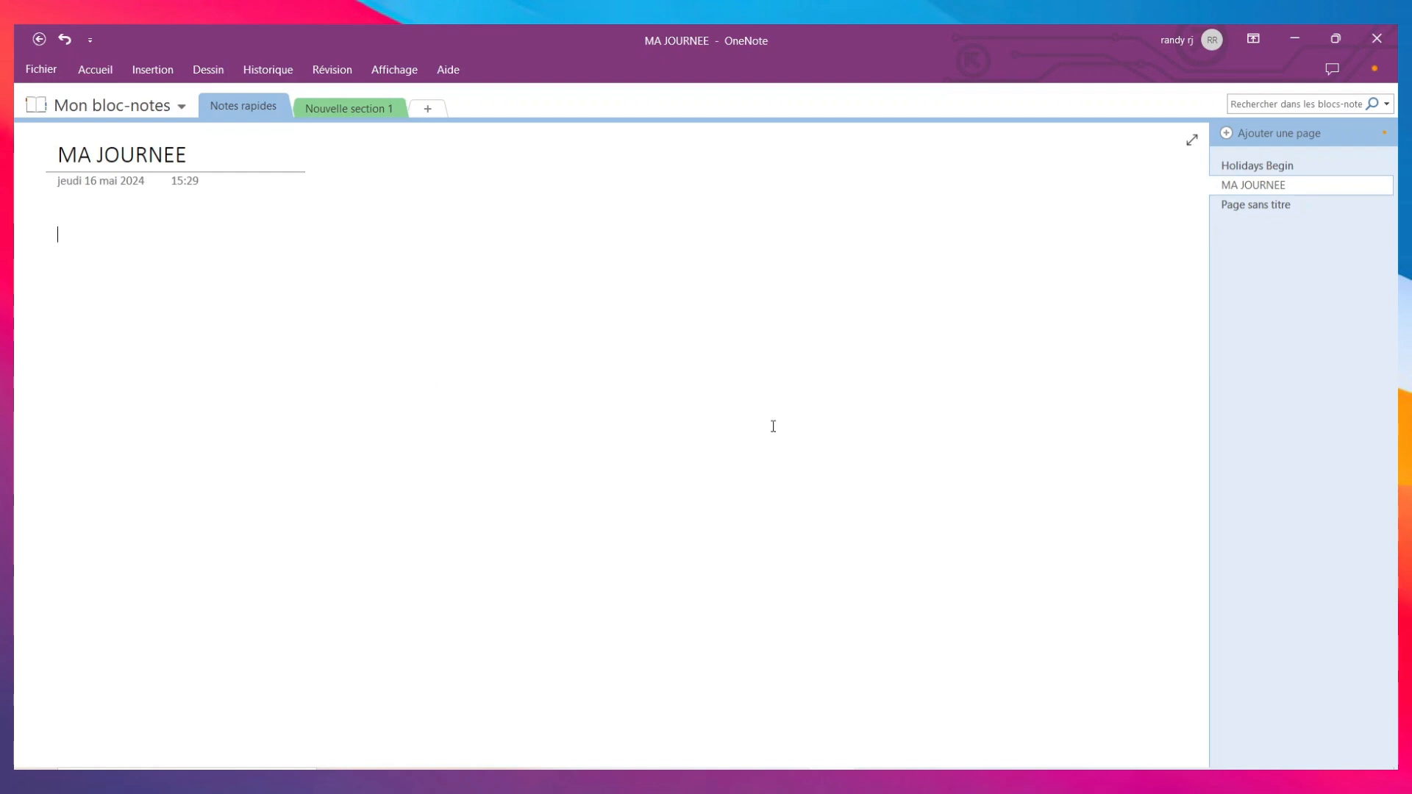
text(Faire le lit Ranger les pièces communes Faire la vaisselle Essuyer les comptoirs de la cuisine Passer un coup de balai ou d'aspirateur dans les zones fréquentées Sortir les poubelles Nettoyage hebdomadaire Nettoyer la salle de bain (lavabo, toilettes, douche/baignoire) Changer les draps et laver le linge Passer l'aspirateur et/ou la serpillière dans toute la maison Dépoussiérer les meubles)
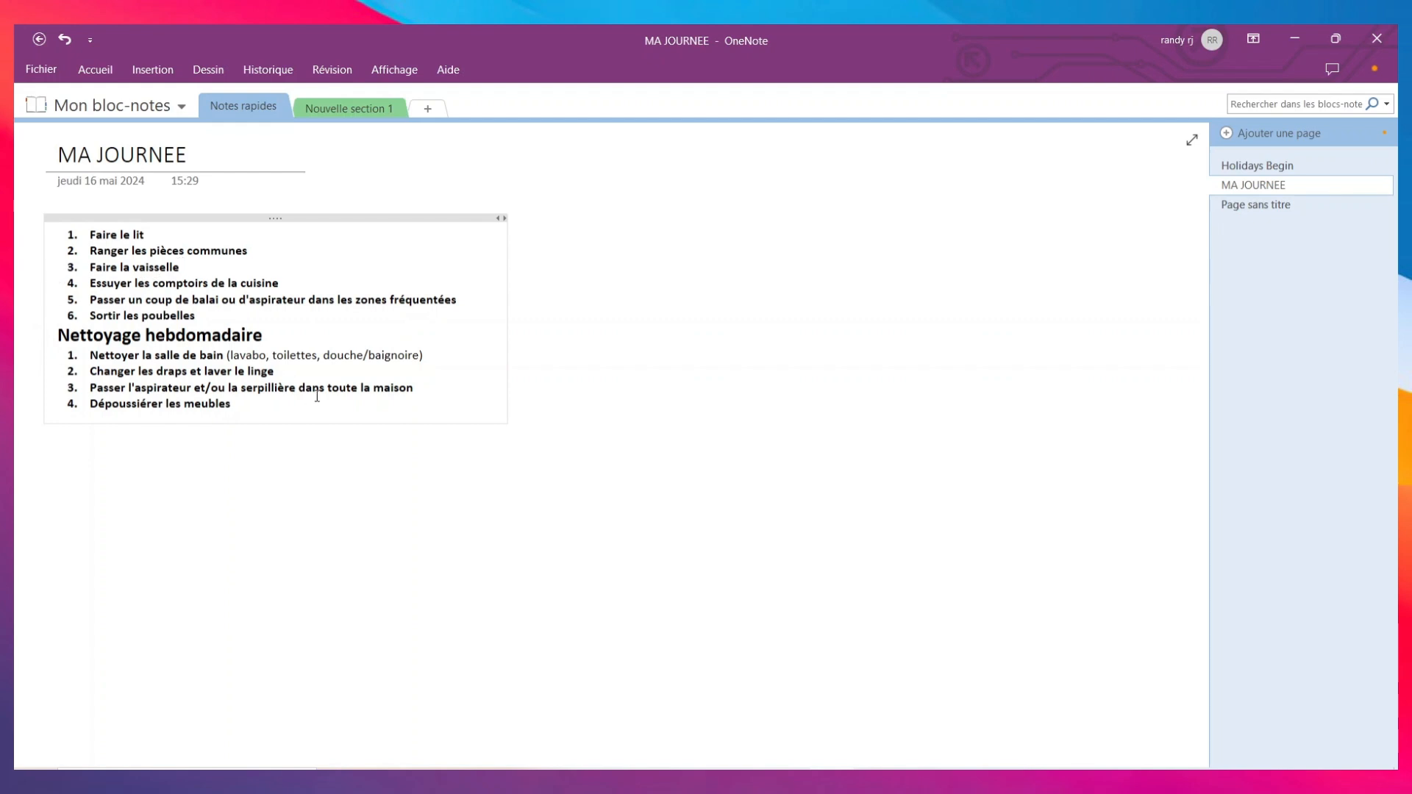
click(92, 80)
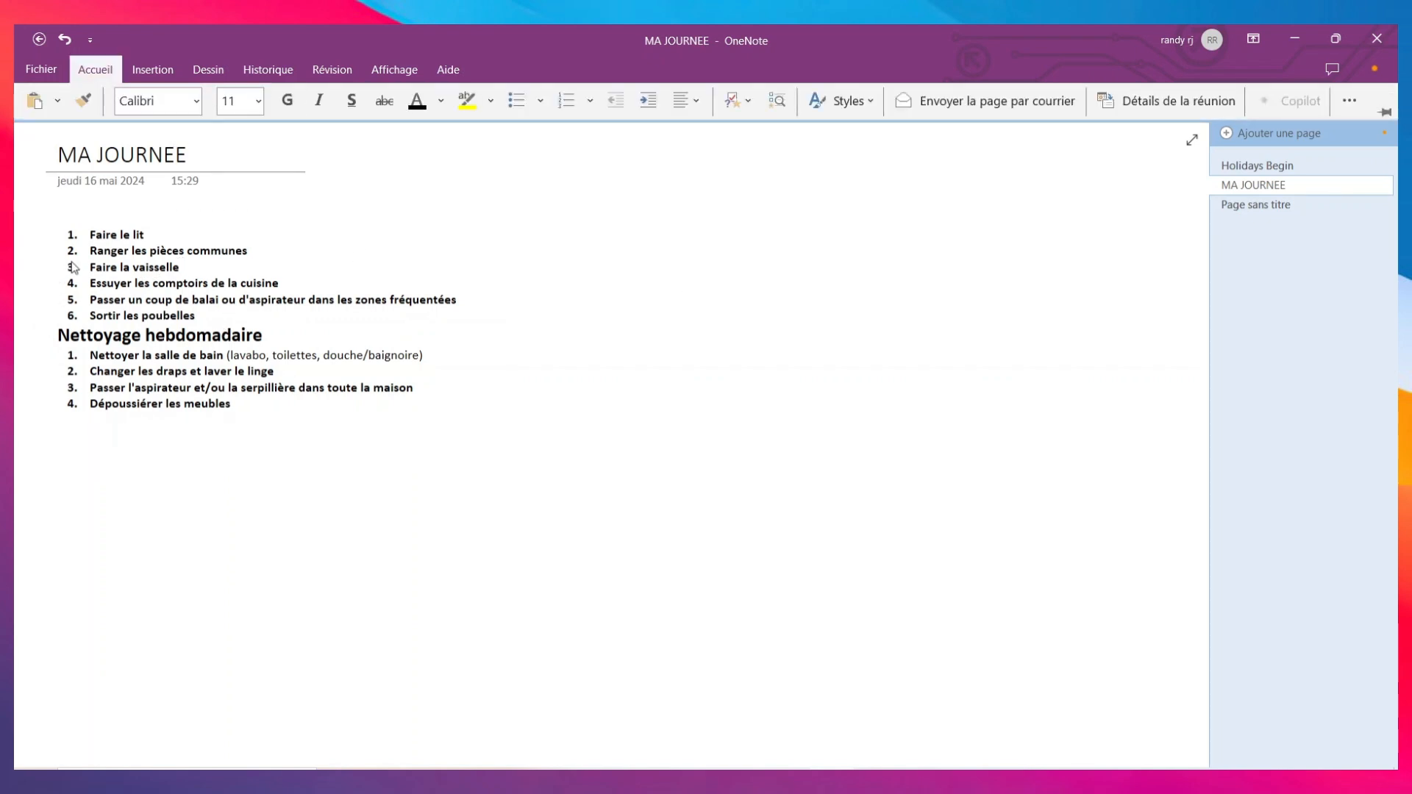
click(87, 241)
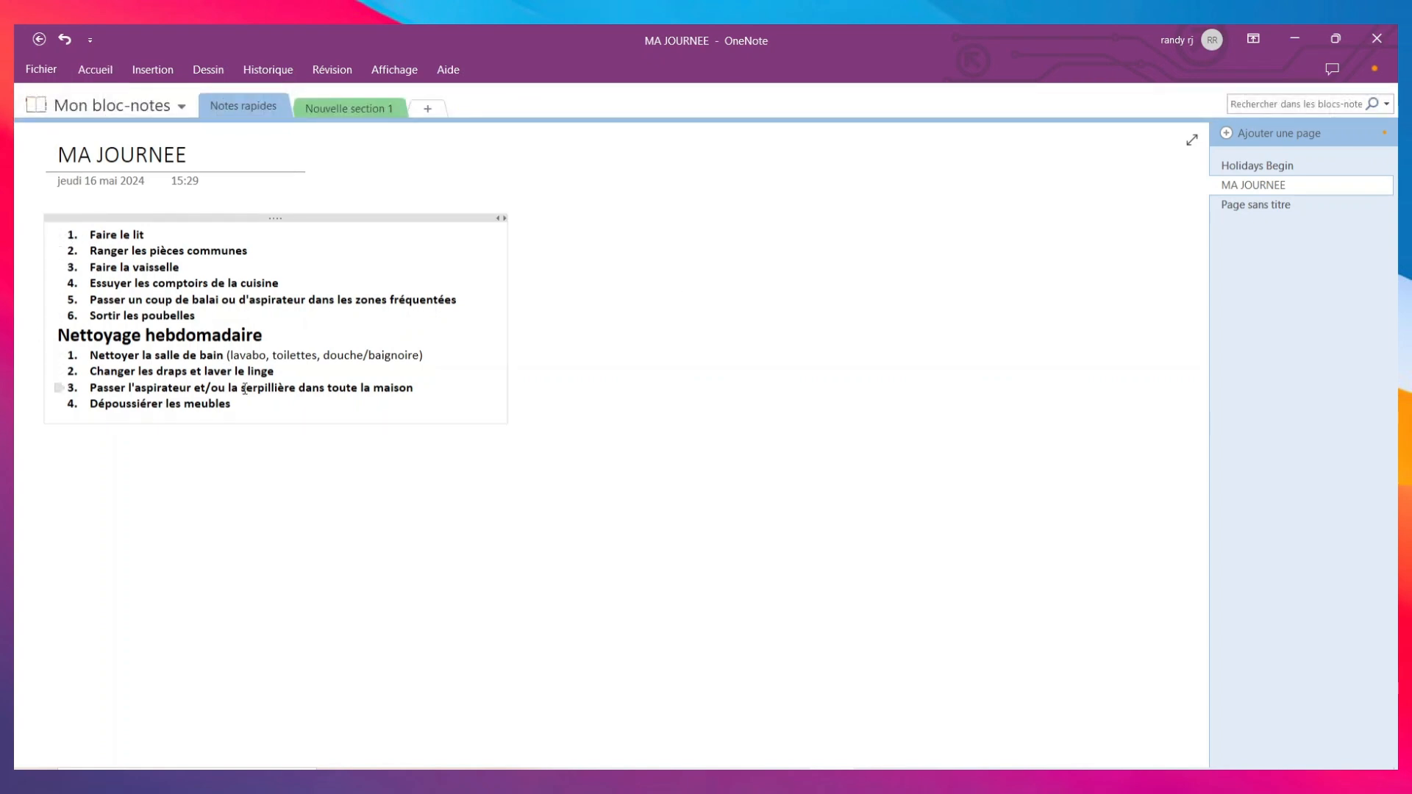
Change the font to Bodoni MT for the text from "Faire le lit" through "Passer l'aspirateur et/ou la"
drag(241, 388, 85, 233)
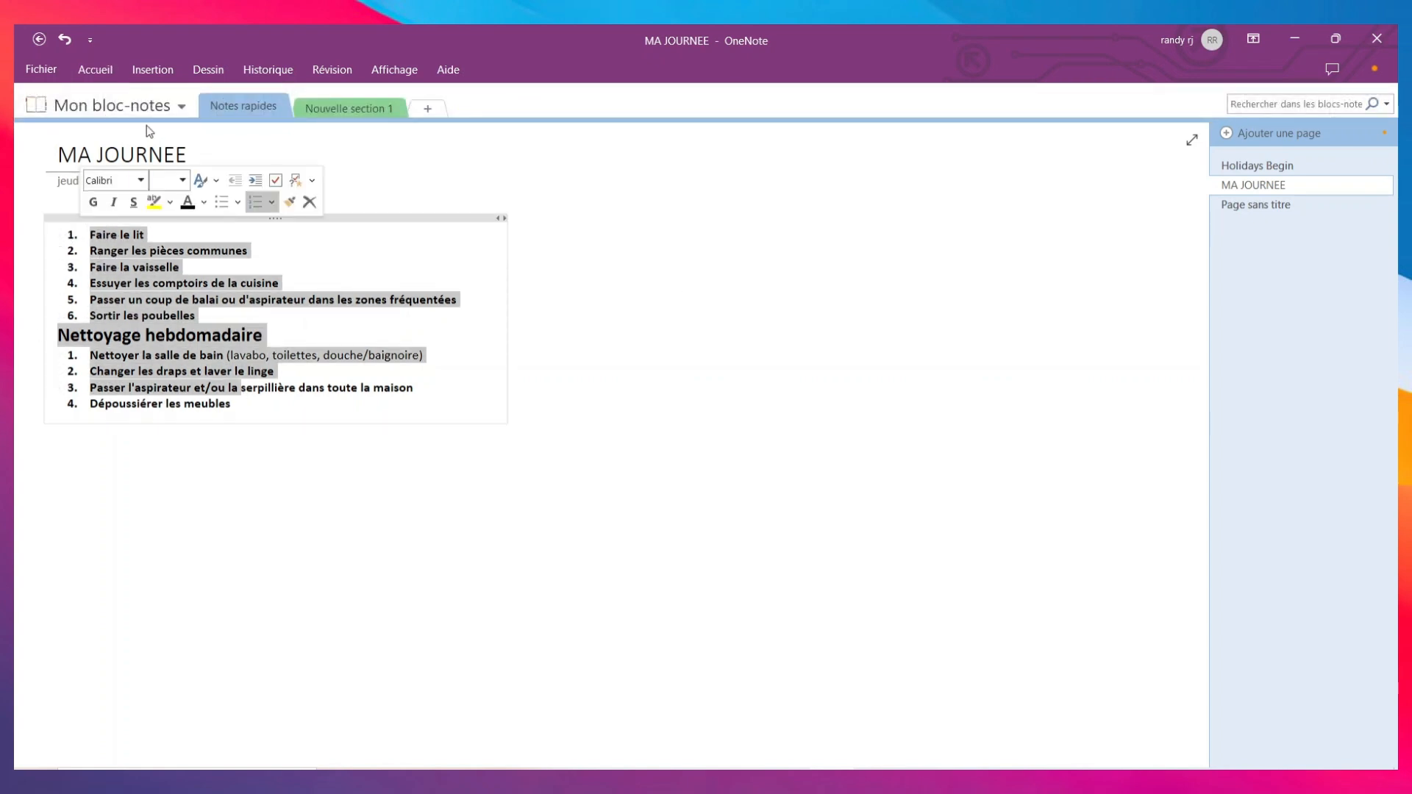
click(103, 69)
click(187, 103)
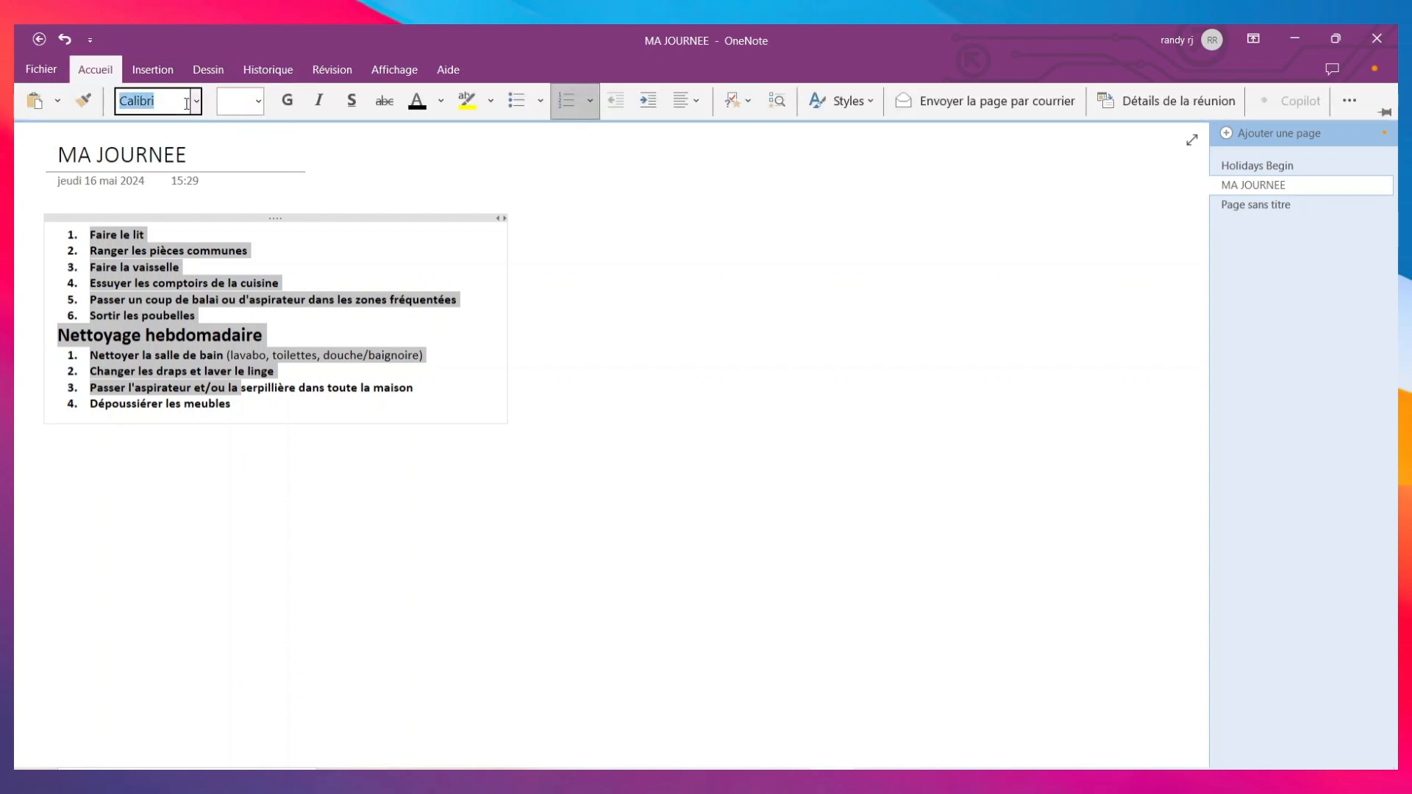
click(196, 106)
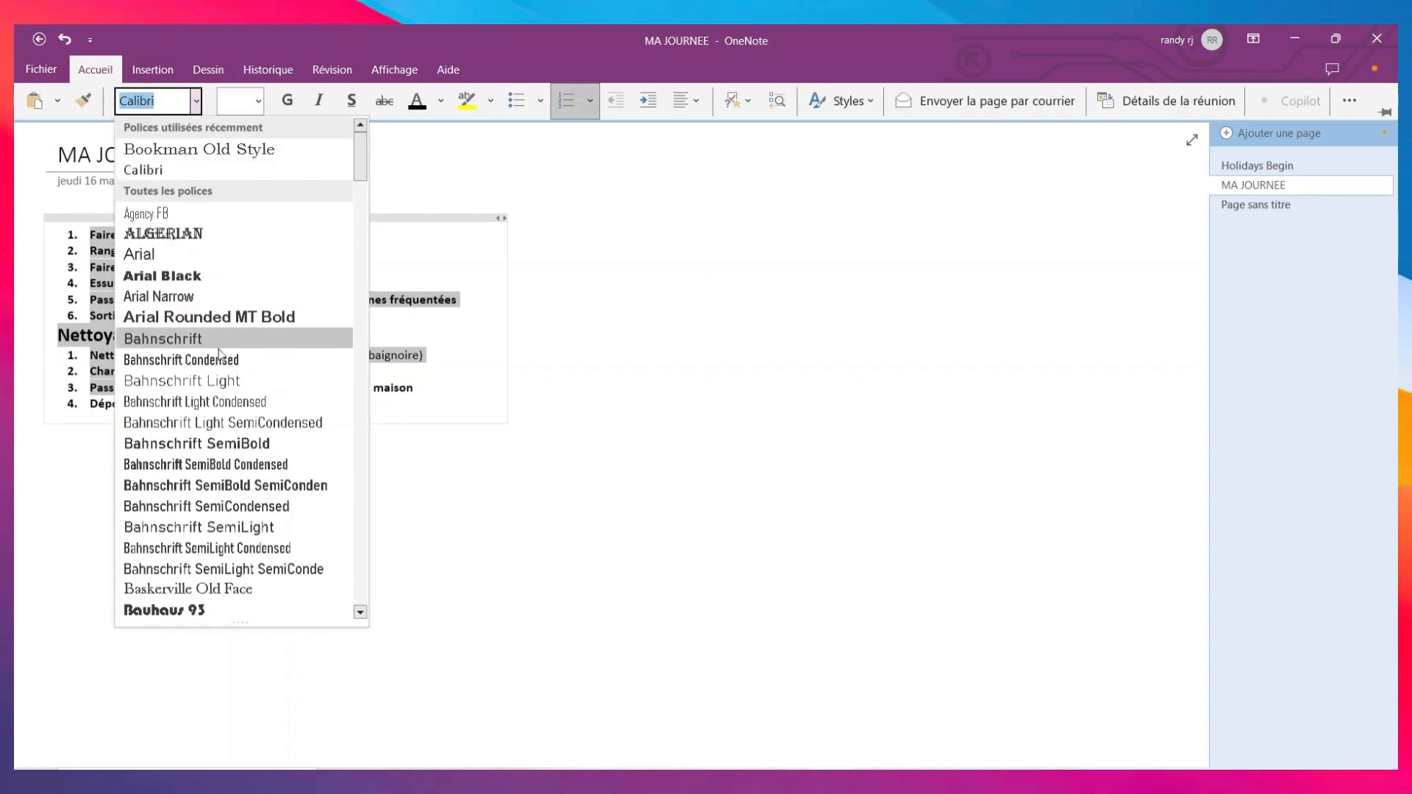
scroll(253, 325, down, 3)
scroll(250, 381, down, 3)
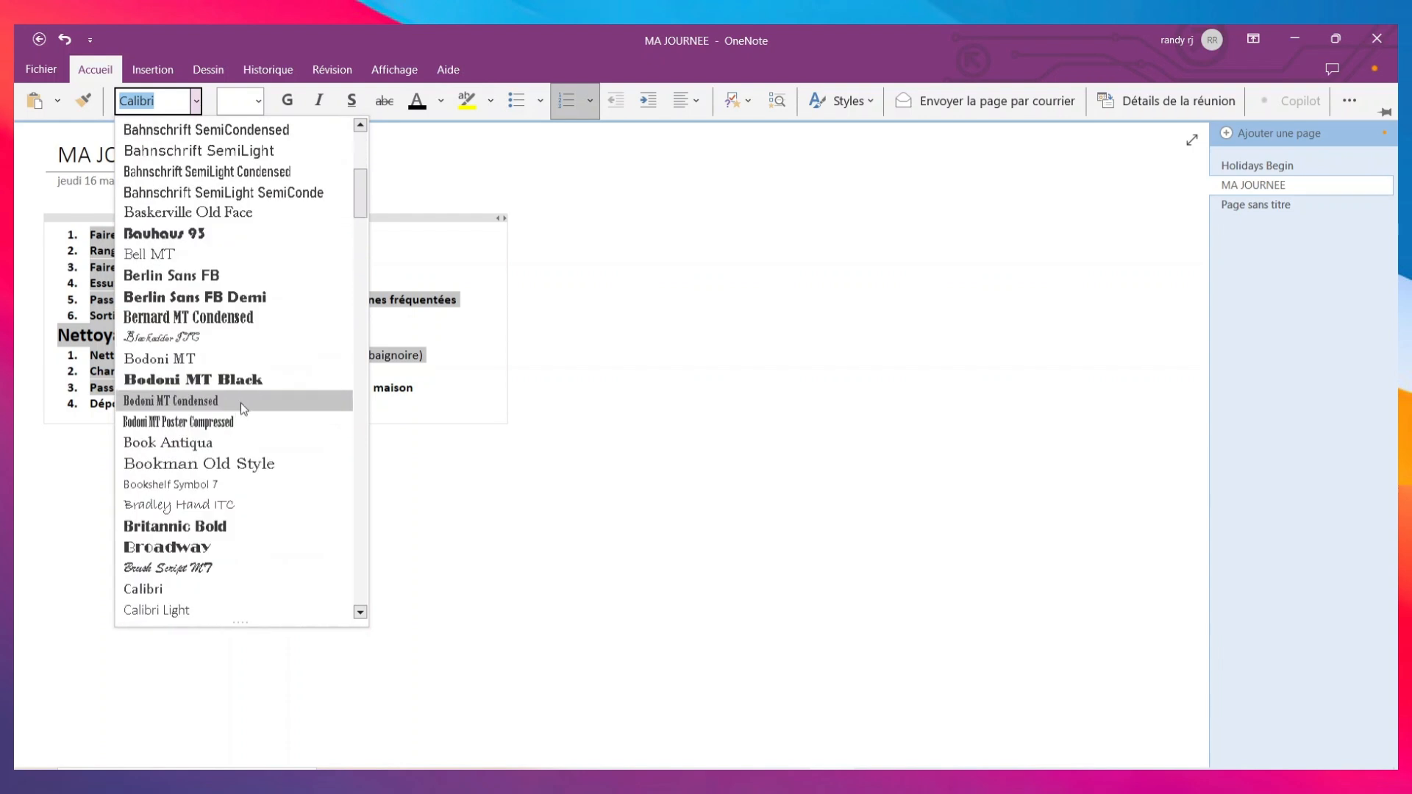
click(263, 354)
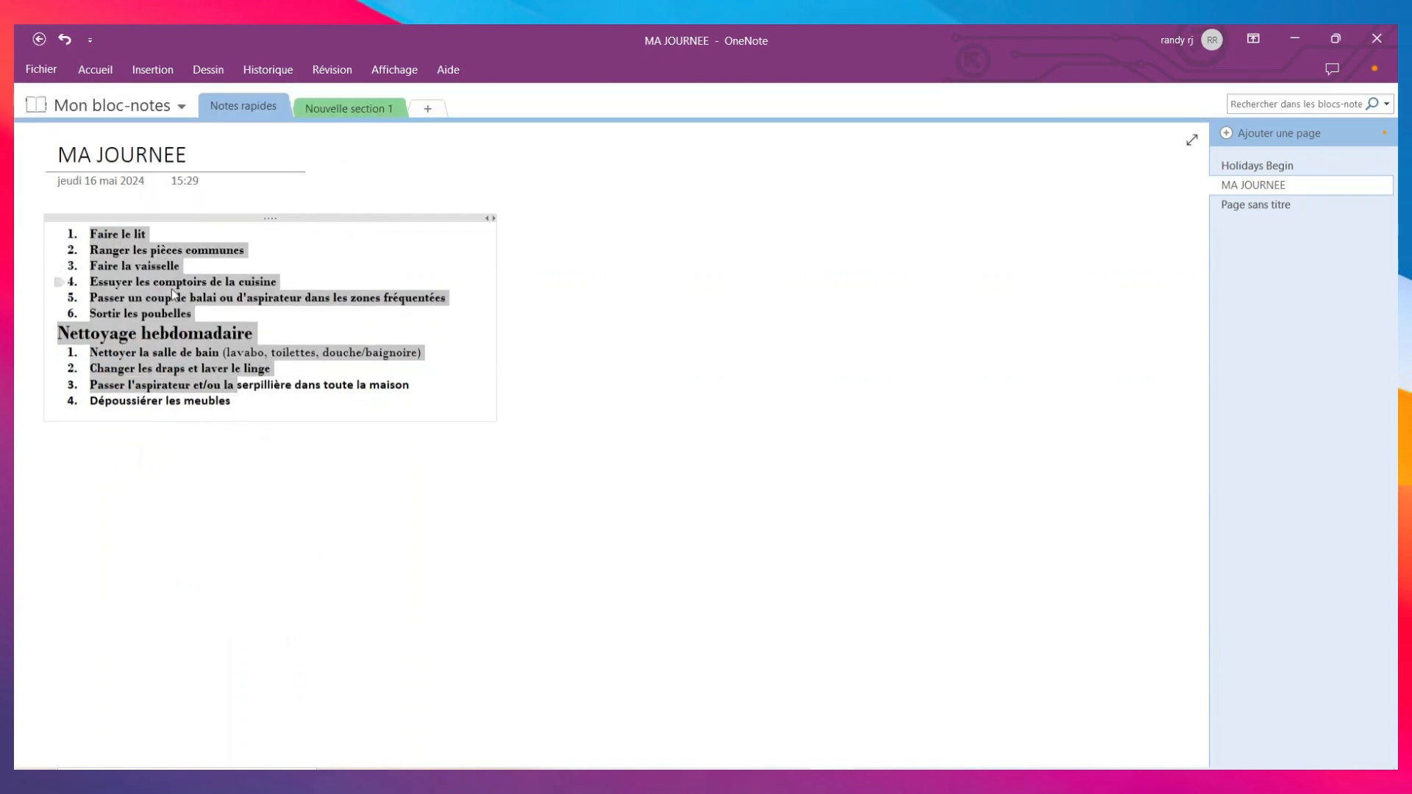
Remove the numbering from the chore lists above and below the Nettoyage hebdomadaire heading
click(95, 69)
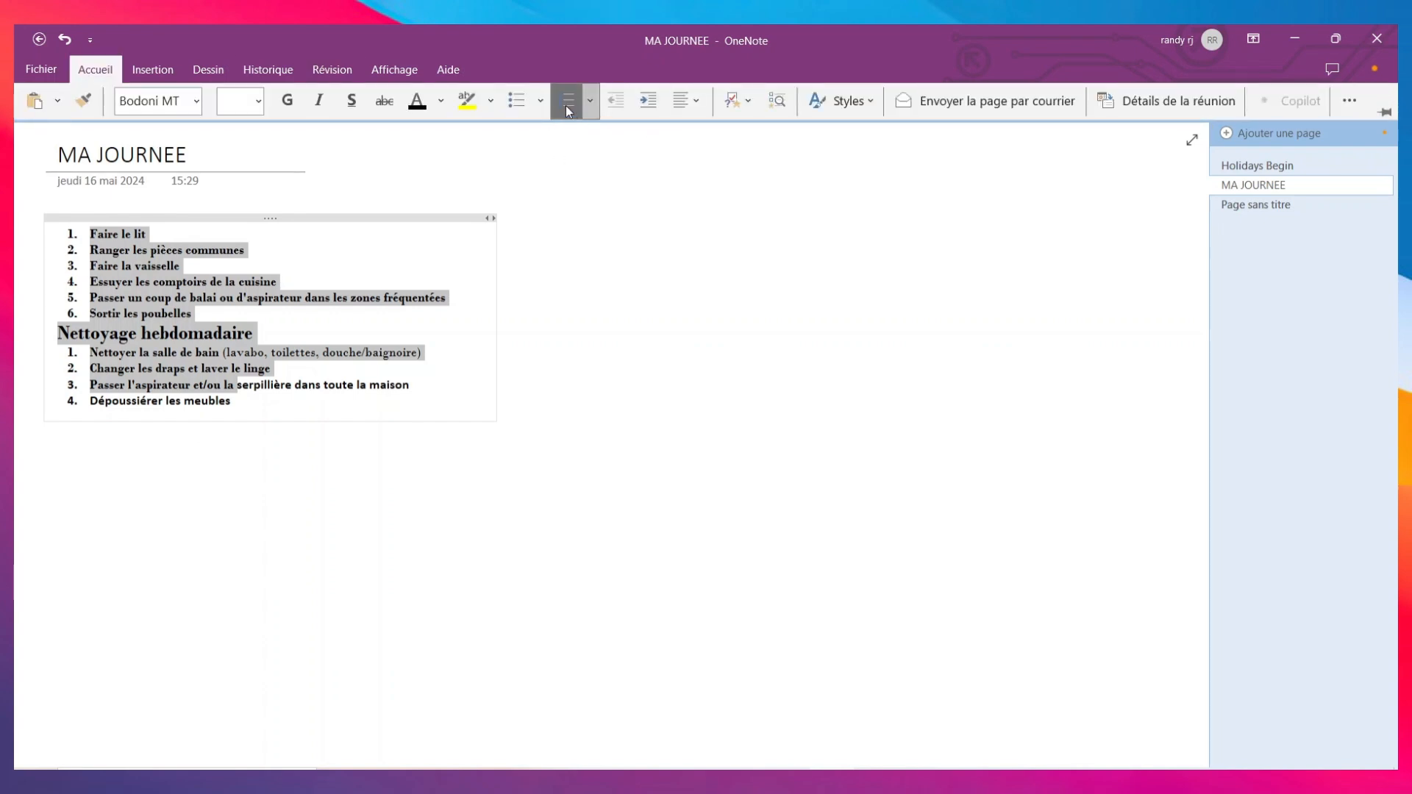
click(567, 109)
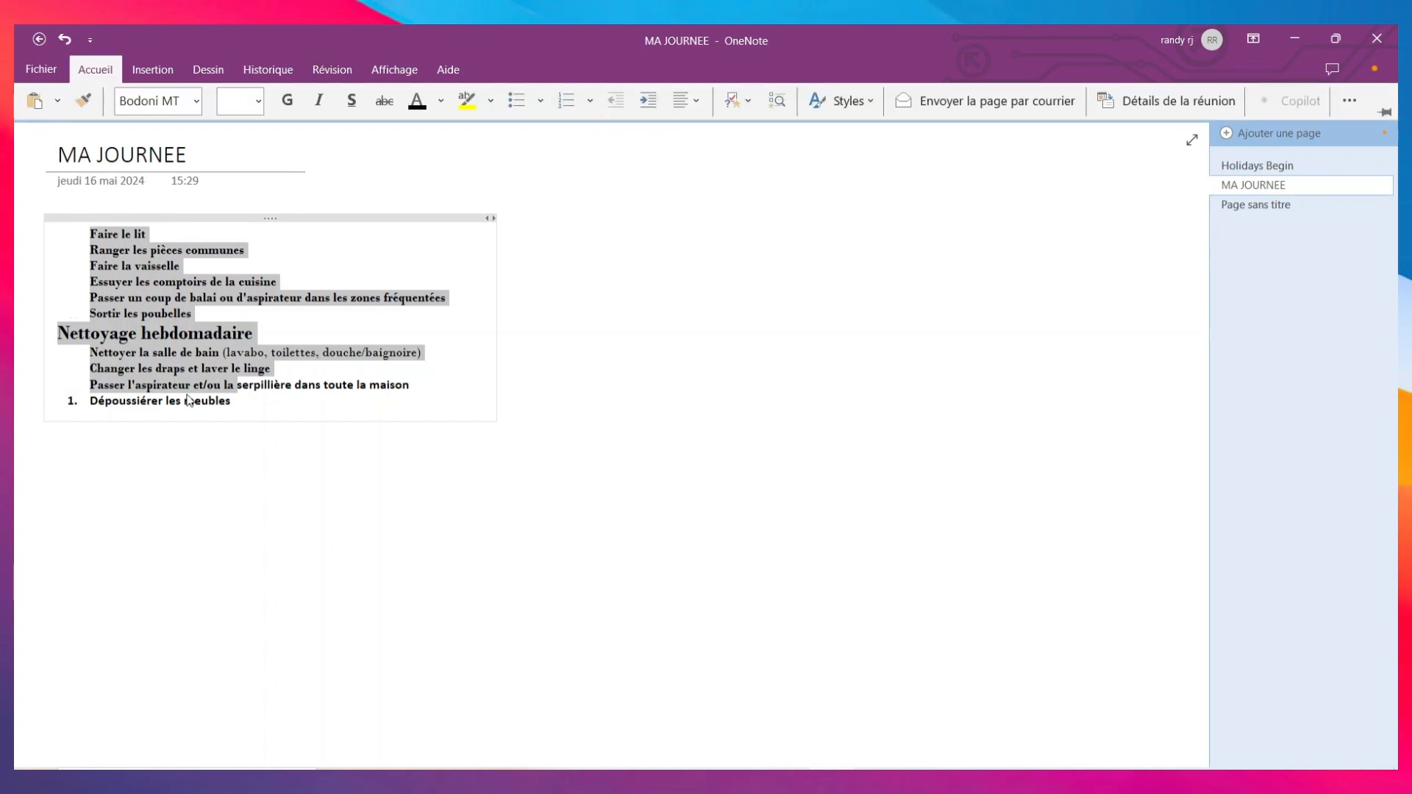
click(198, 461)
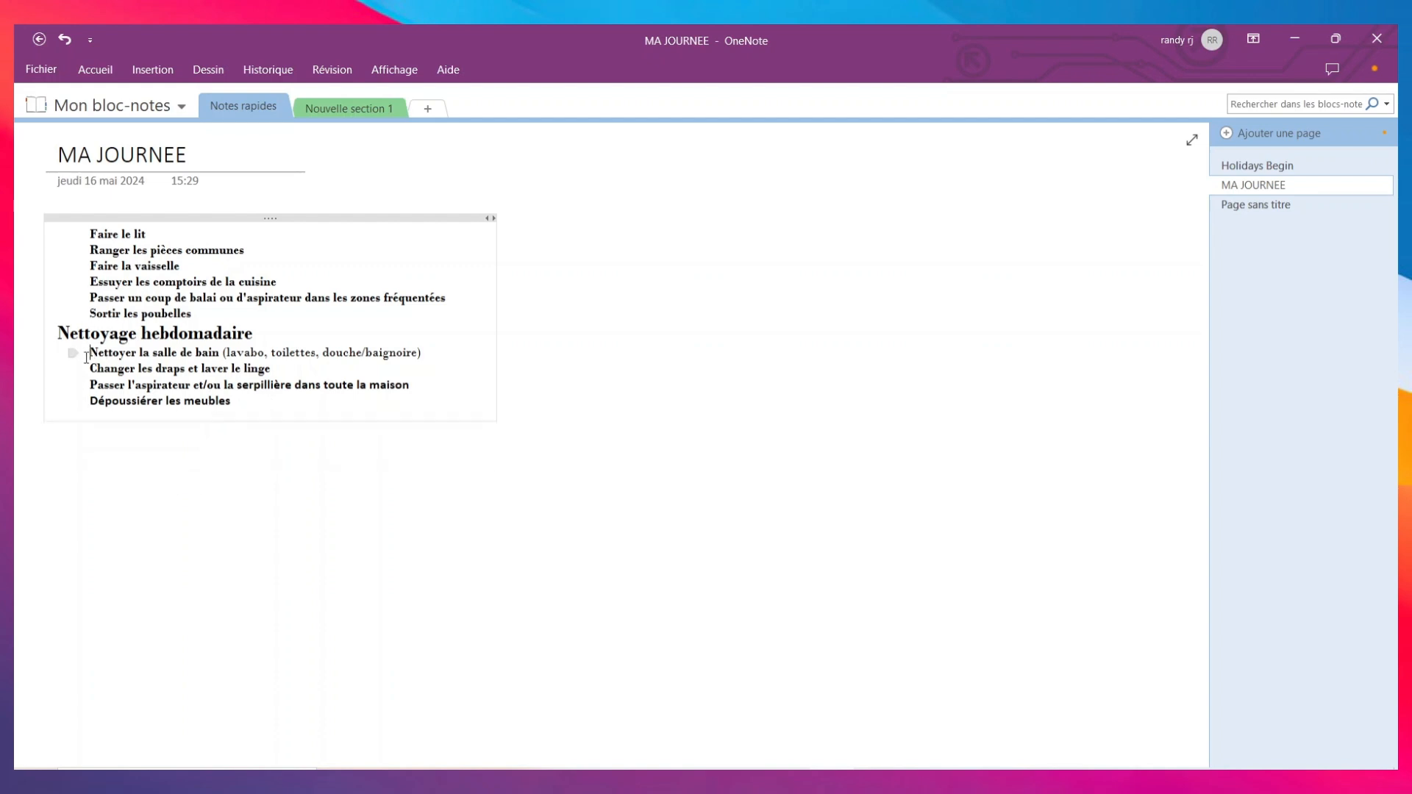
Insert a blank line below the Nettoyage hebdomadaire heading and indent the heading to align with the list items
key(Return)
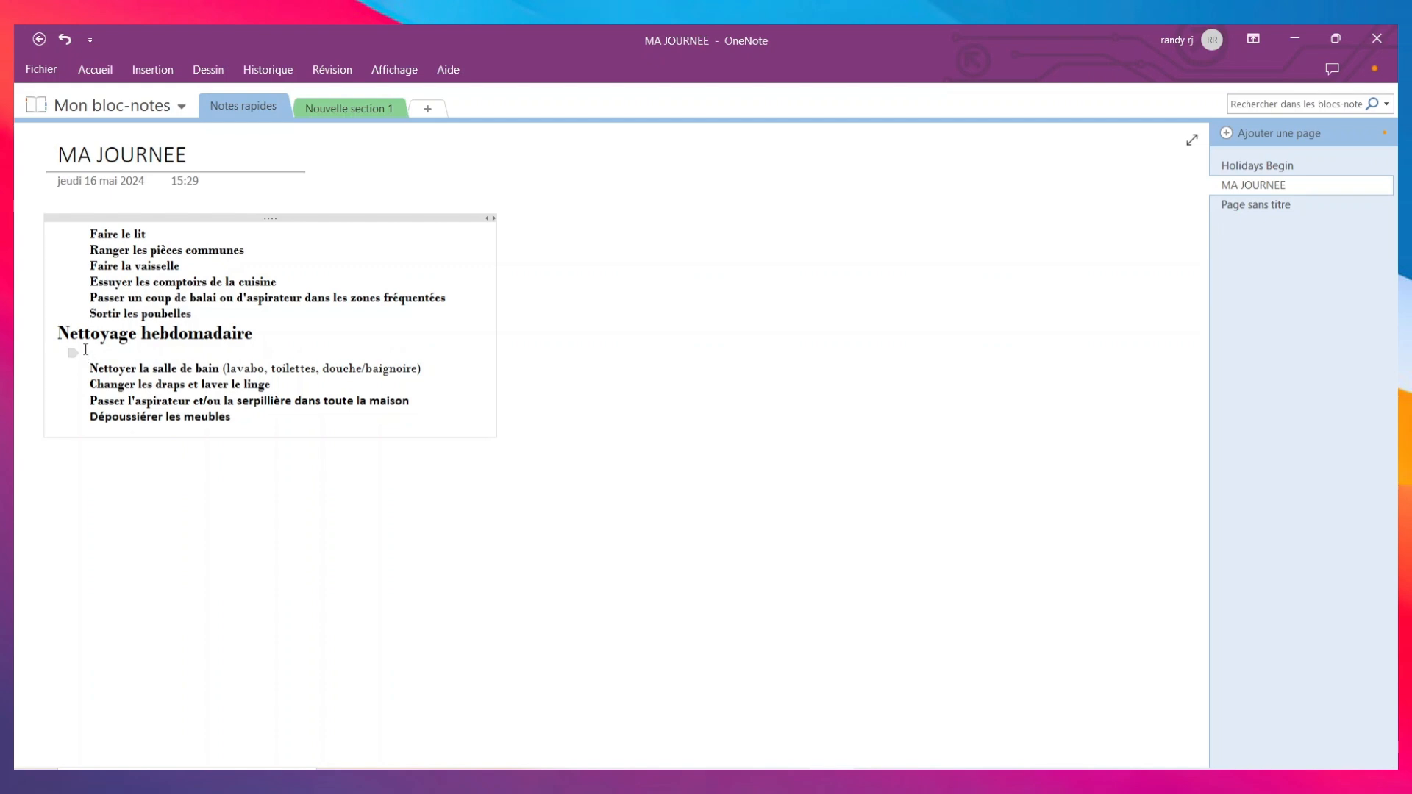
triple_click(61, 333)
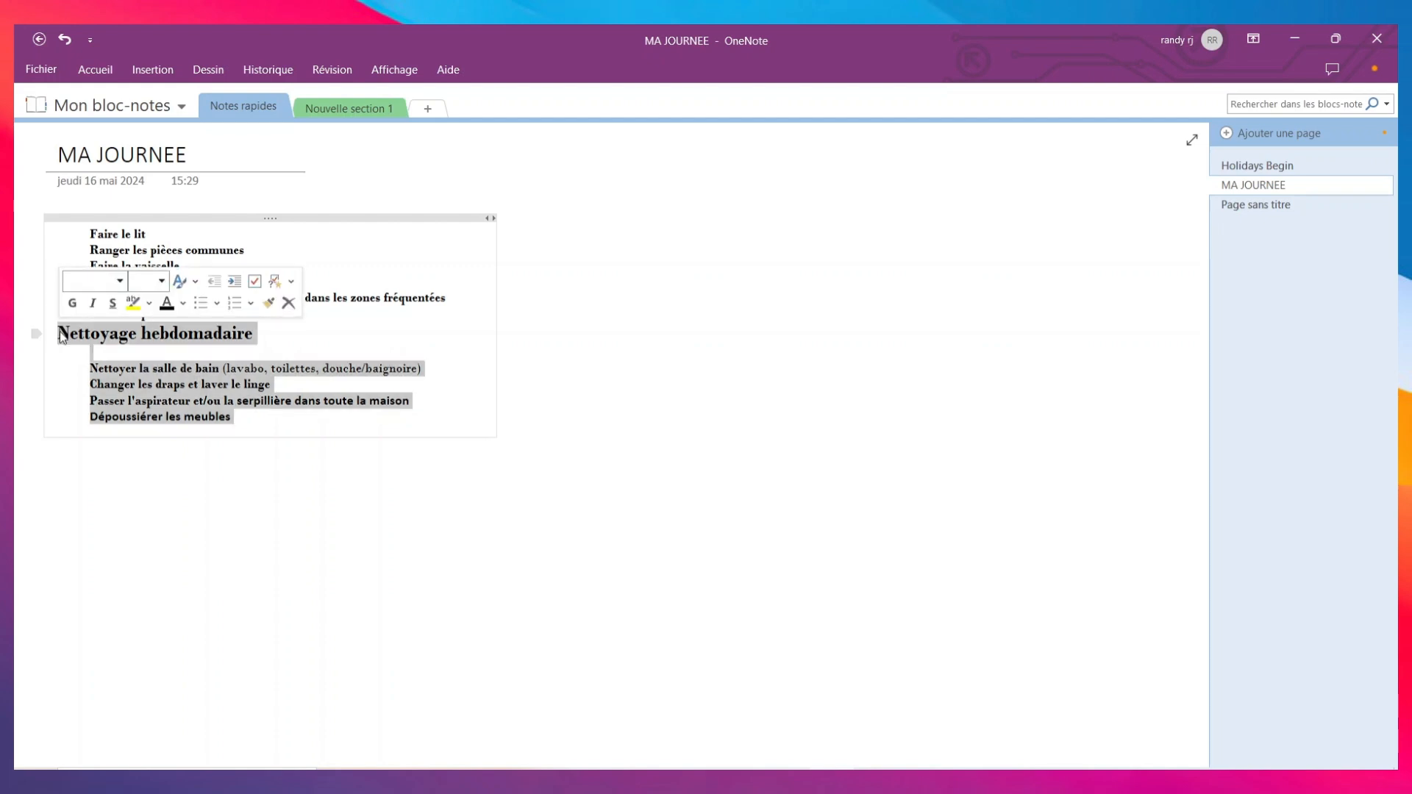
double_click(62, 336)
click(61, 336)
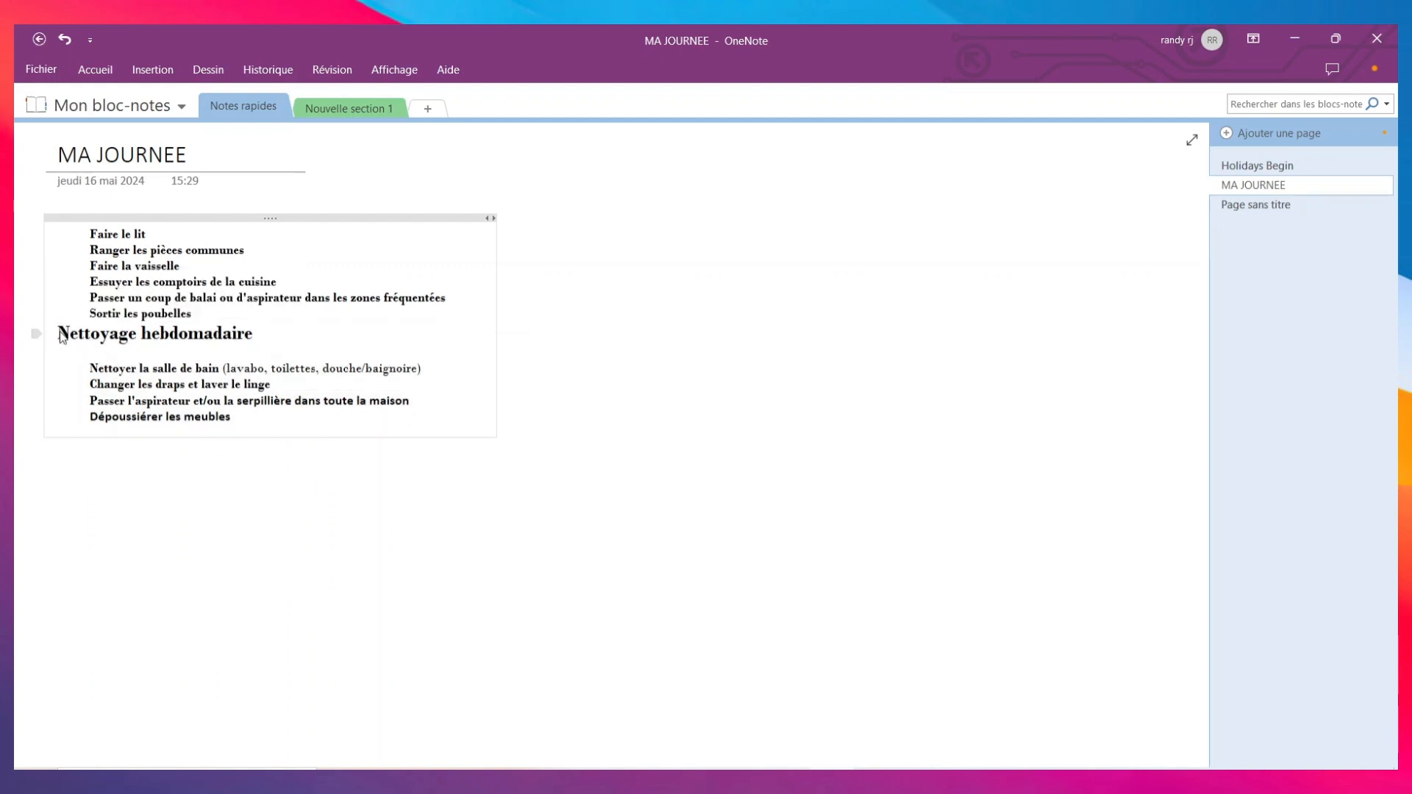
key(Tab)
click(96, 69)
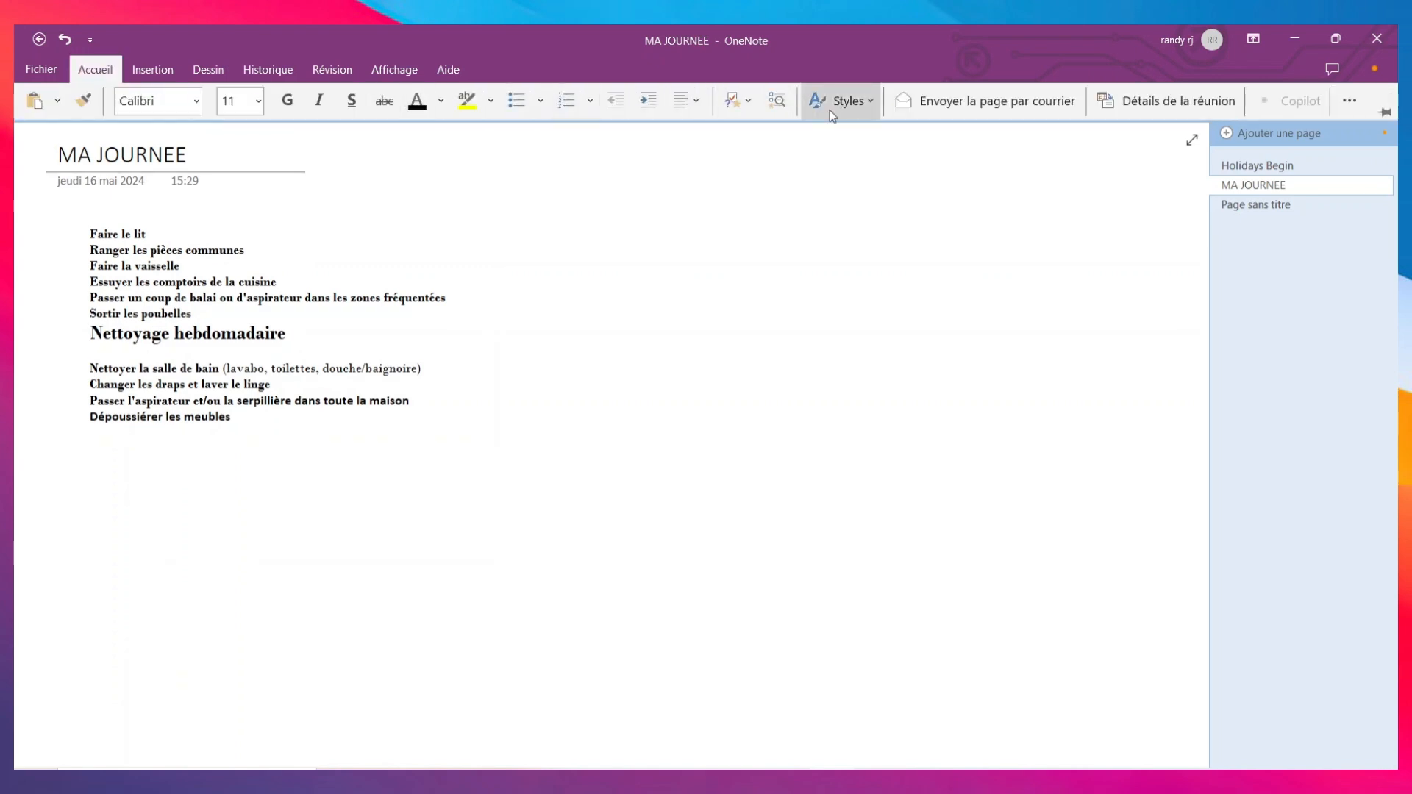
click(869, 104)
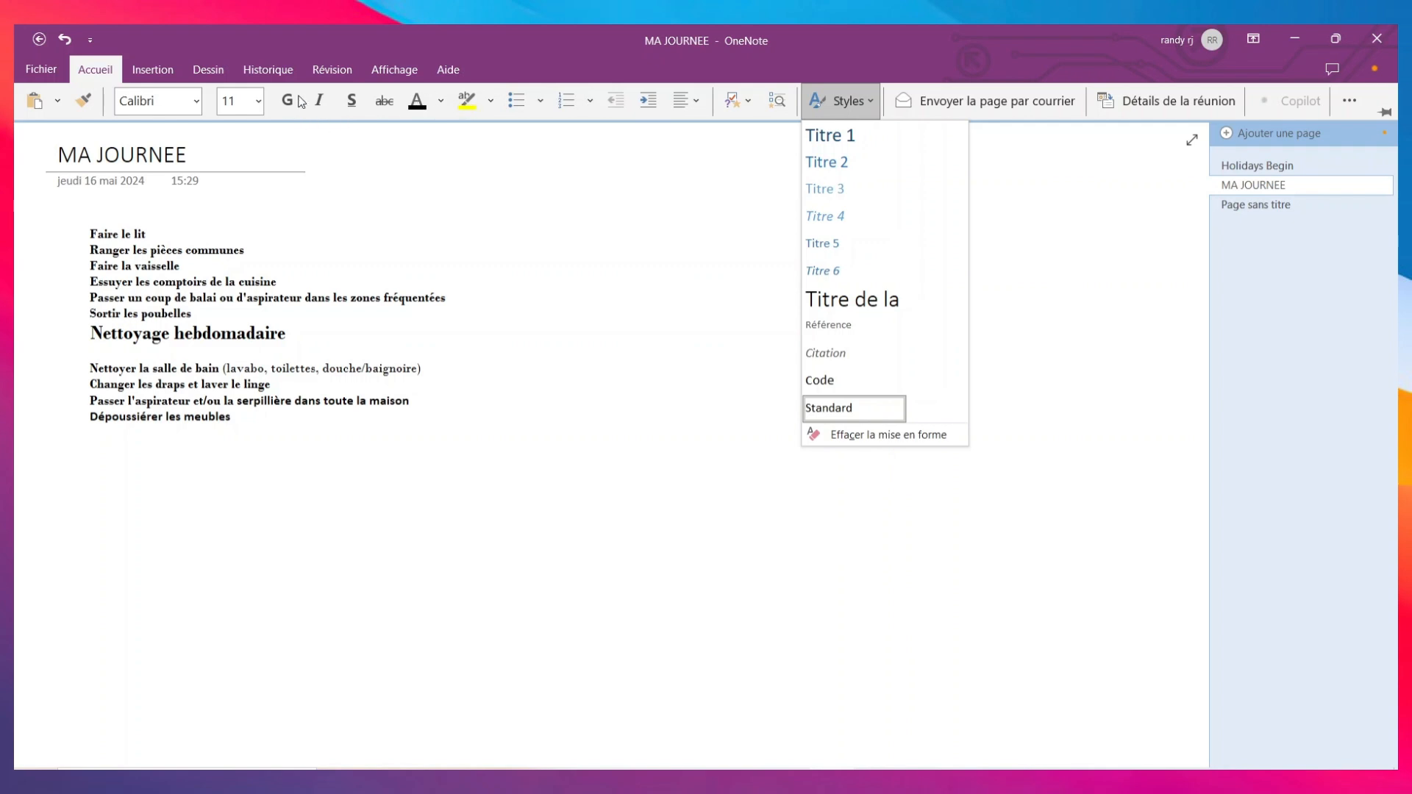
click(258, 101)
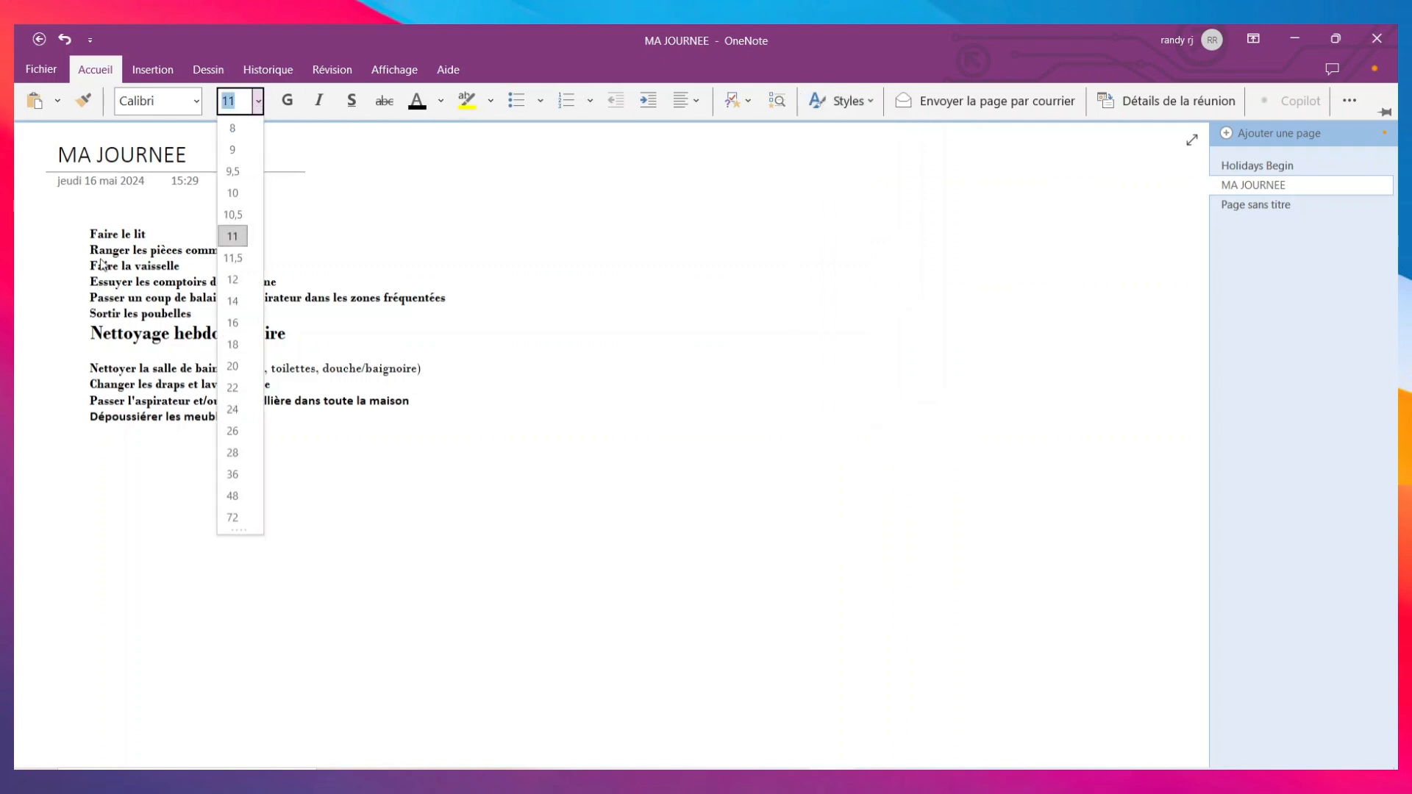
click(88, 231)
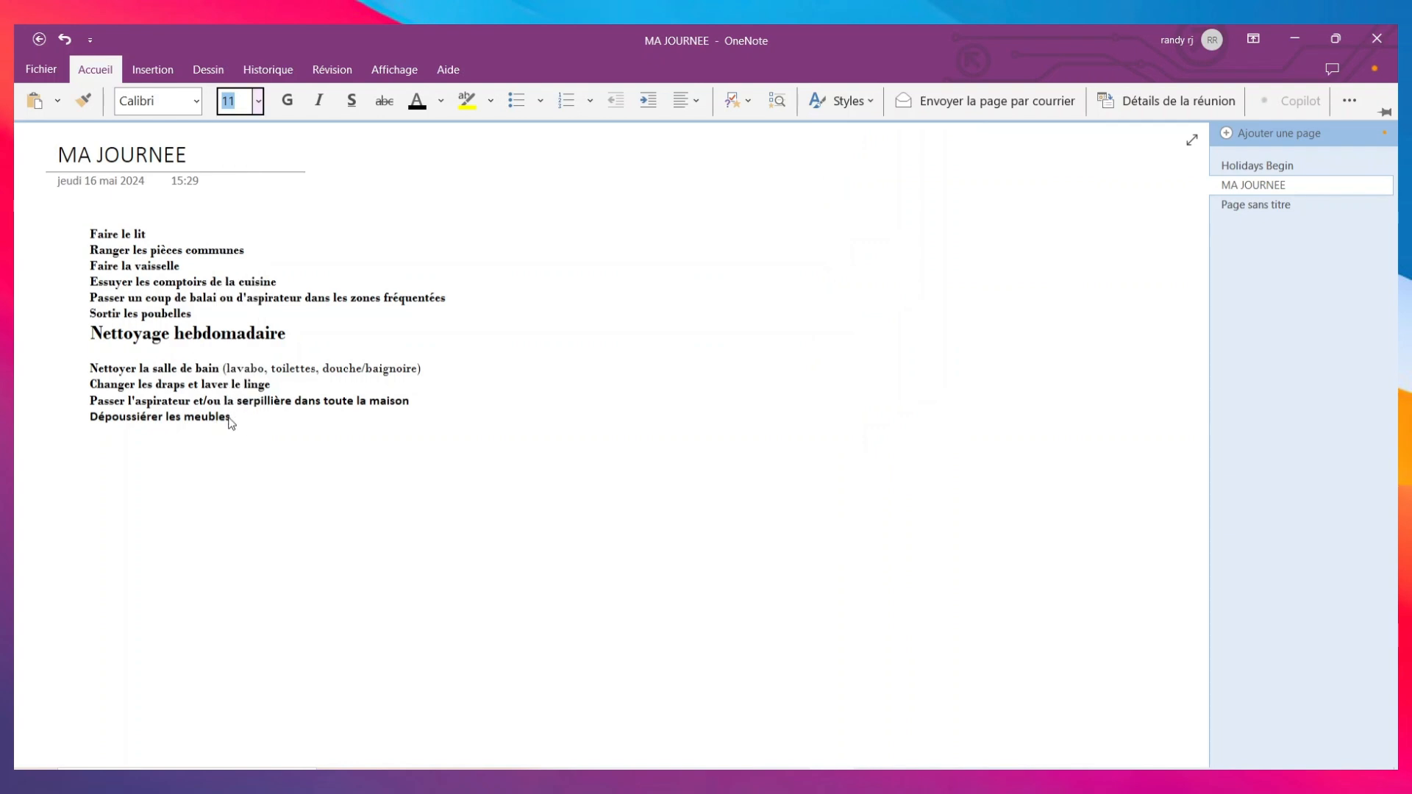
Set the font size of the whole chore list, from "Faire le lit" to "Dépoussiérer les meubles", to 20
drag(230, 417, 49, 229)
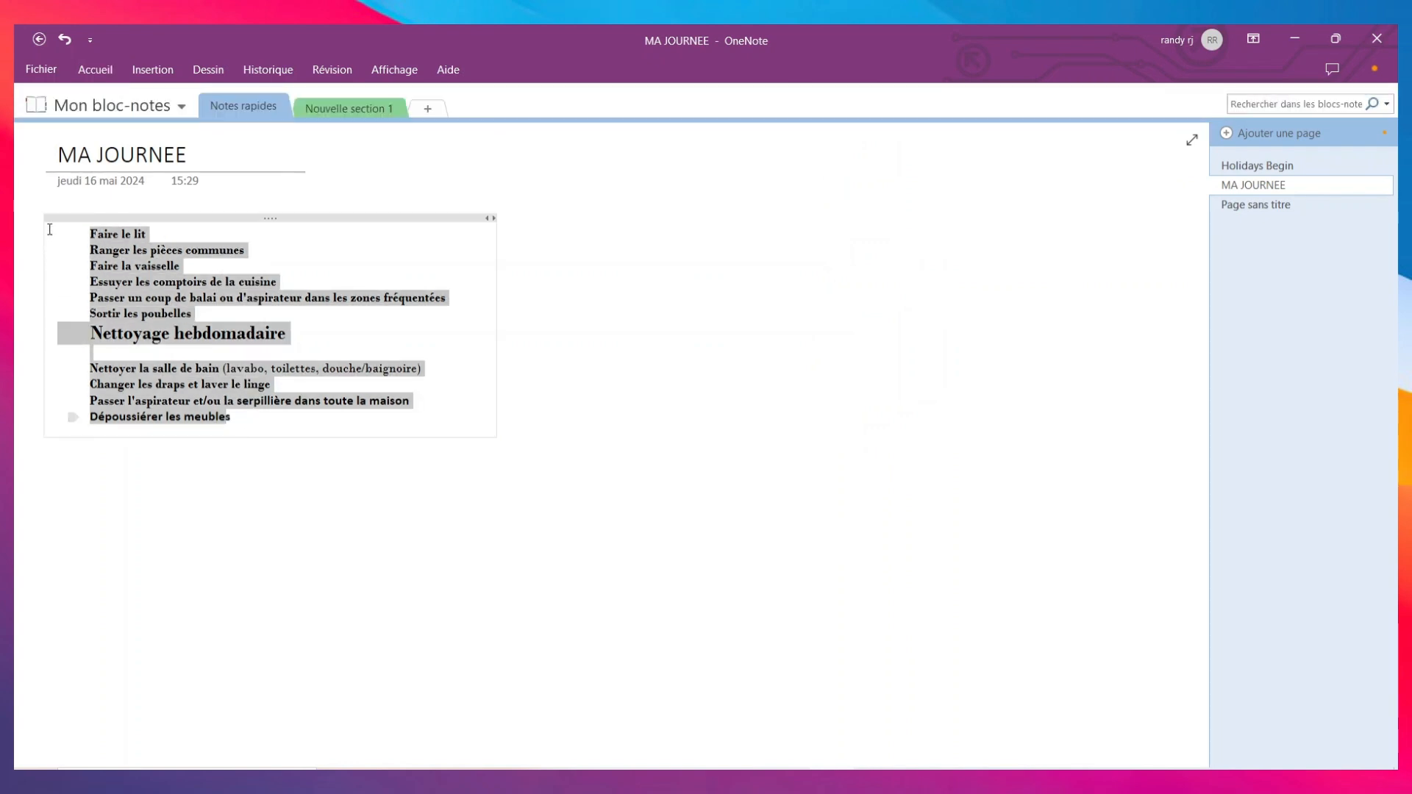
click(92, 70)
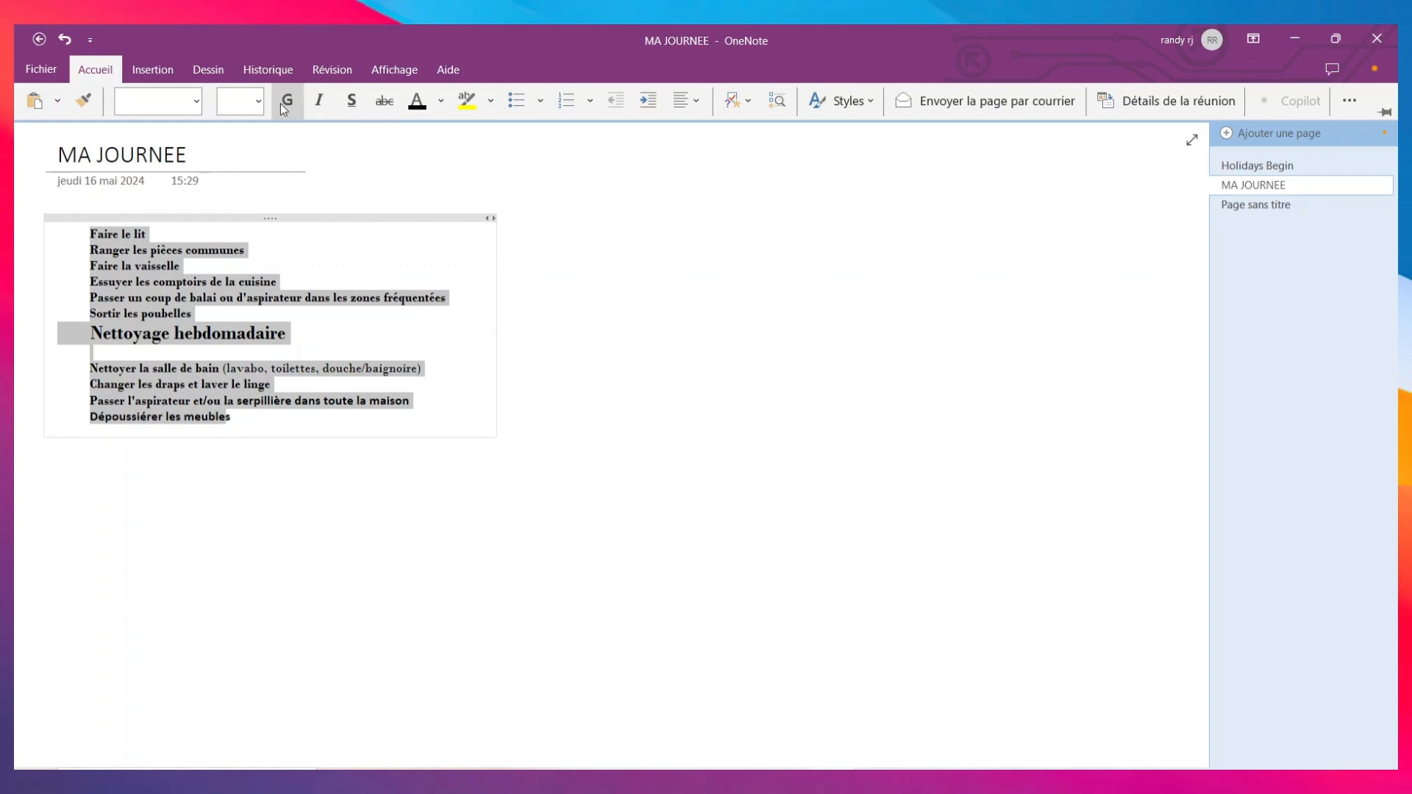
click(258, 102)
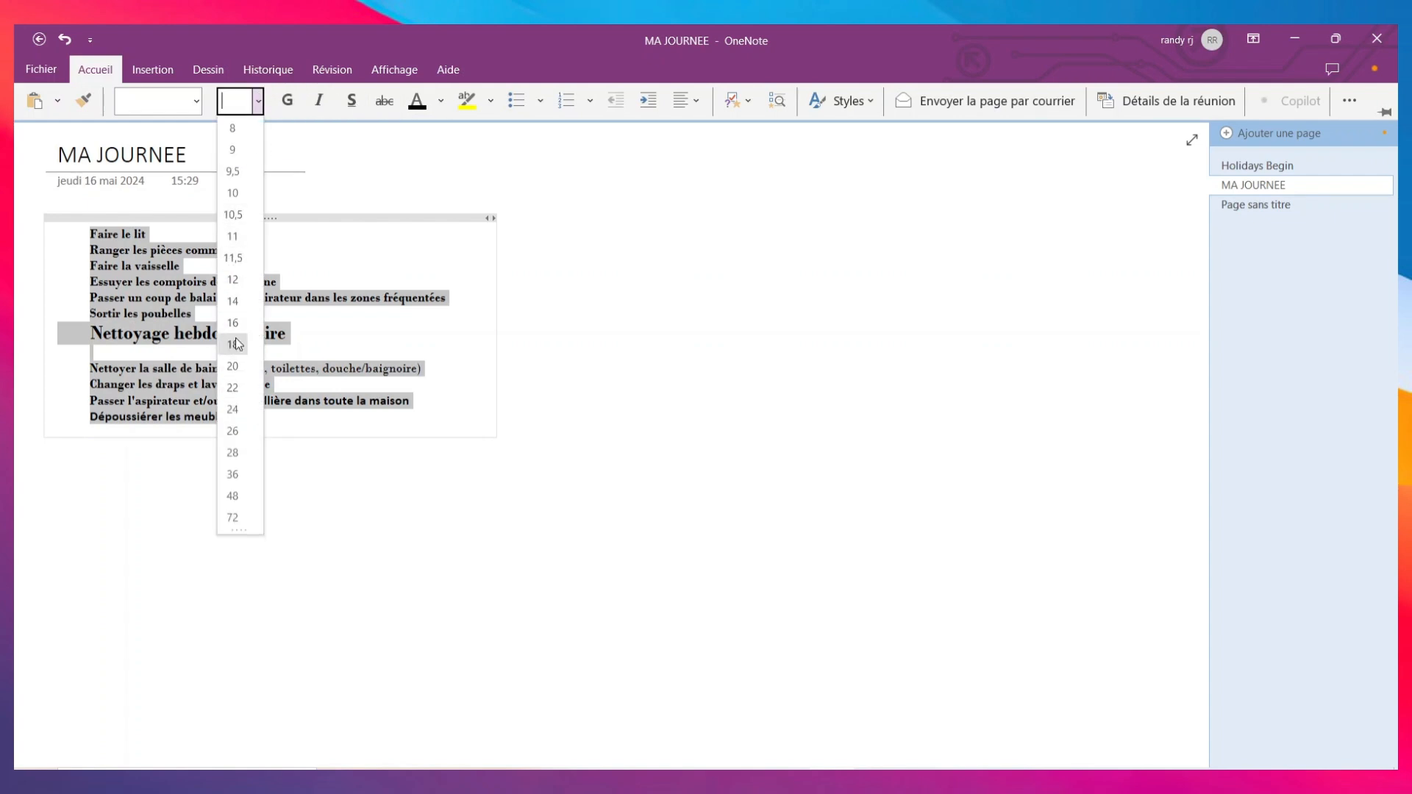
click(235, 368)
click(1009, 348)
Insert a table with four columns and four rows and move it below the chore list
click(152, 70)
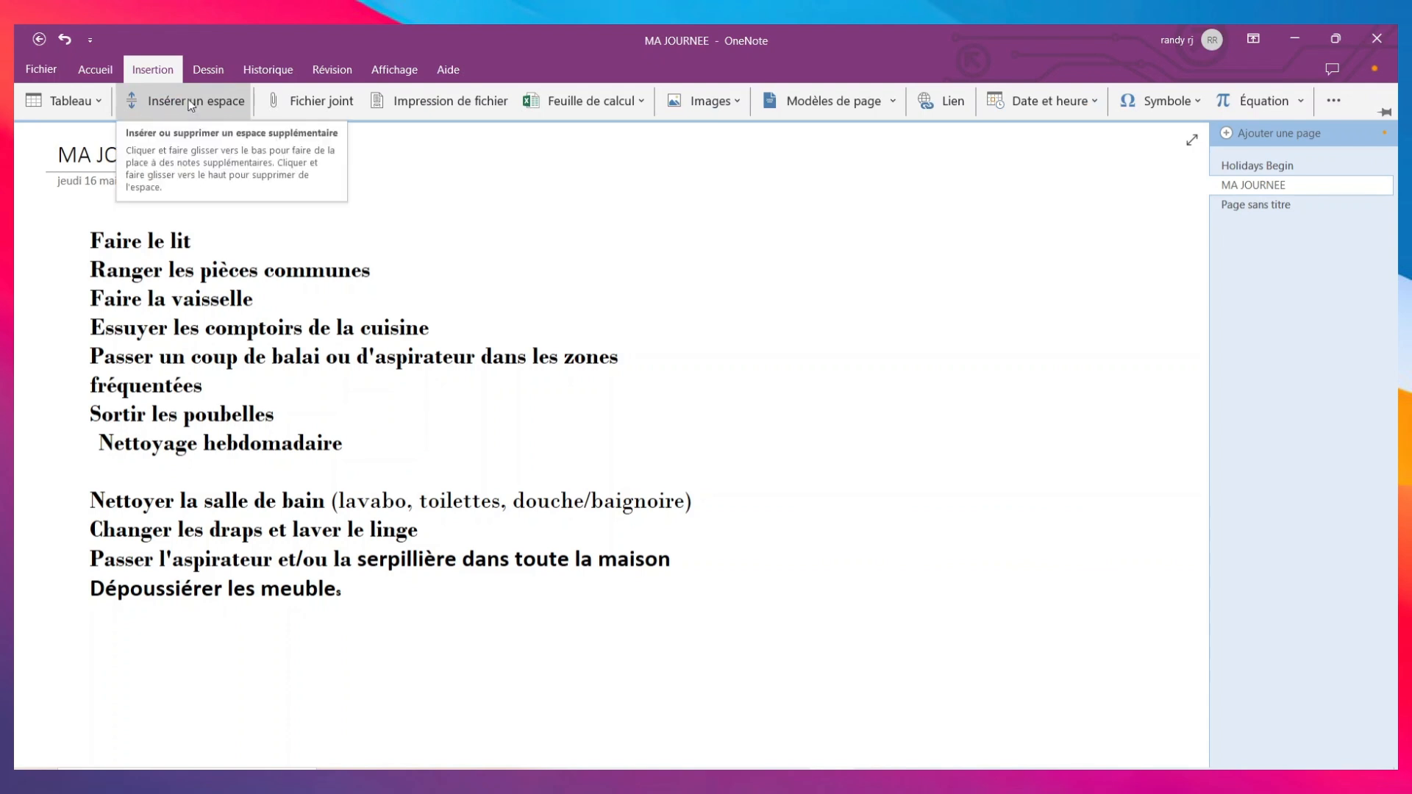
click(87, 101)
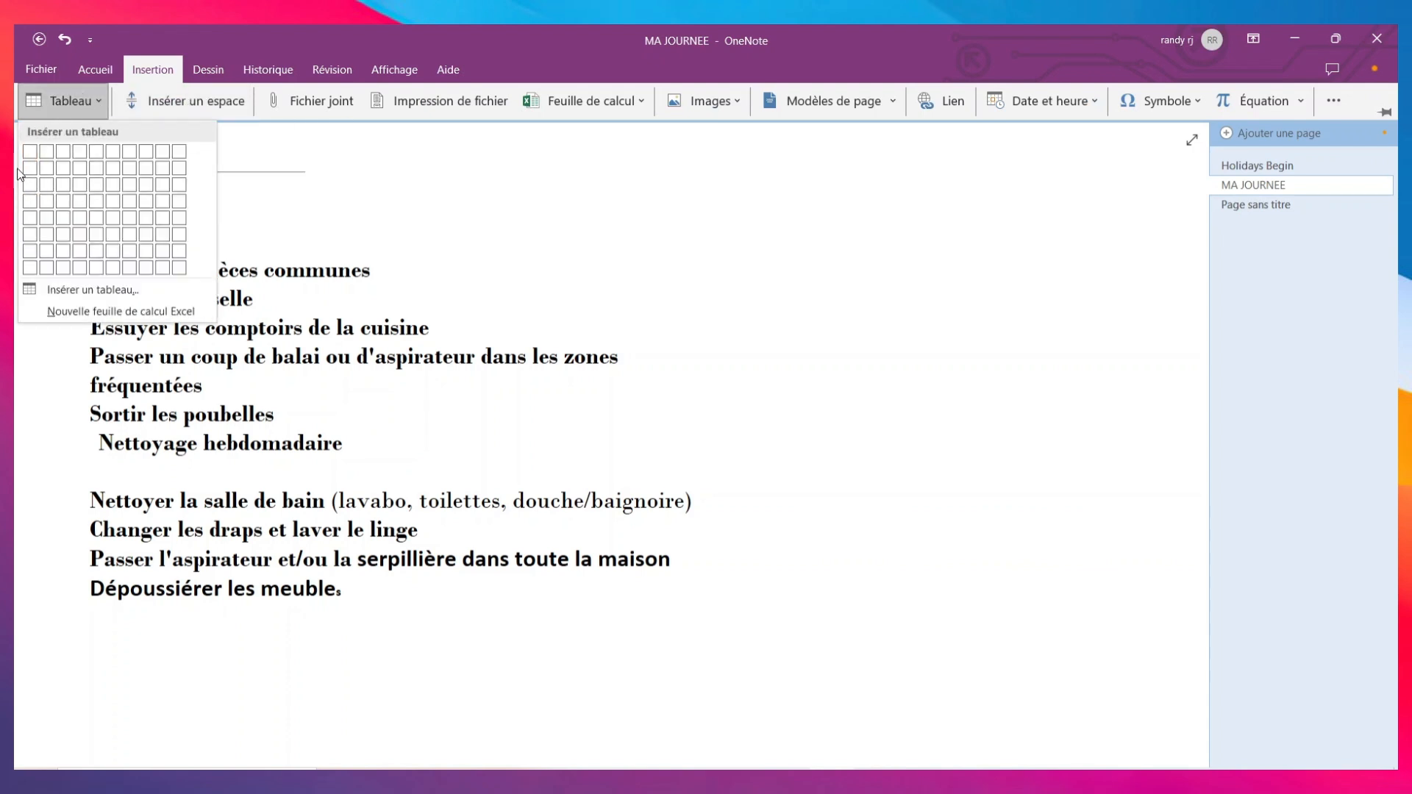
click(81, 200)
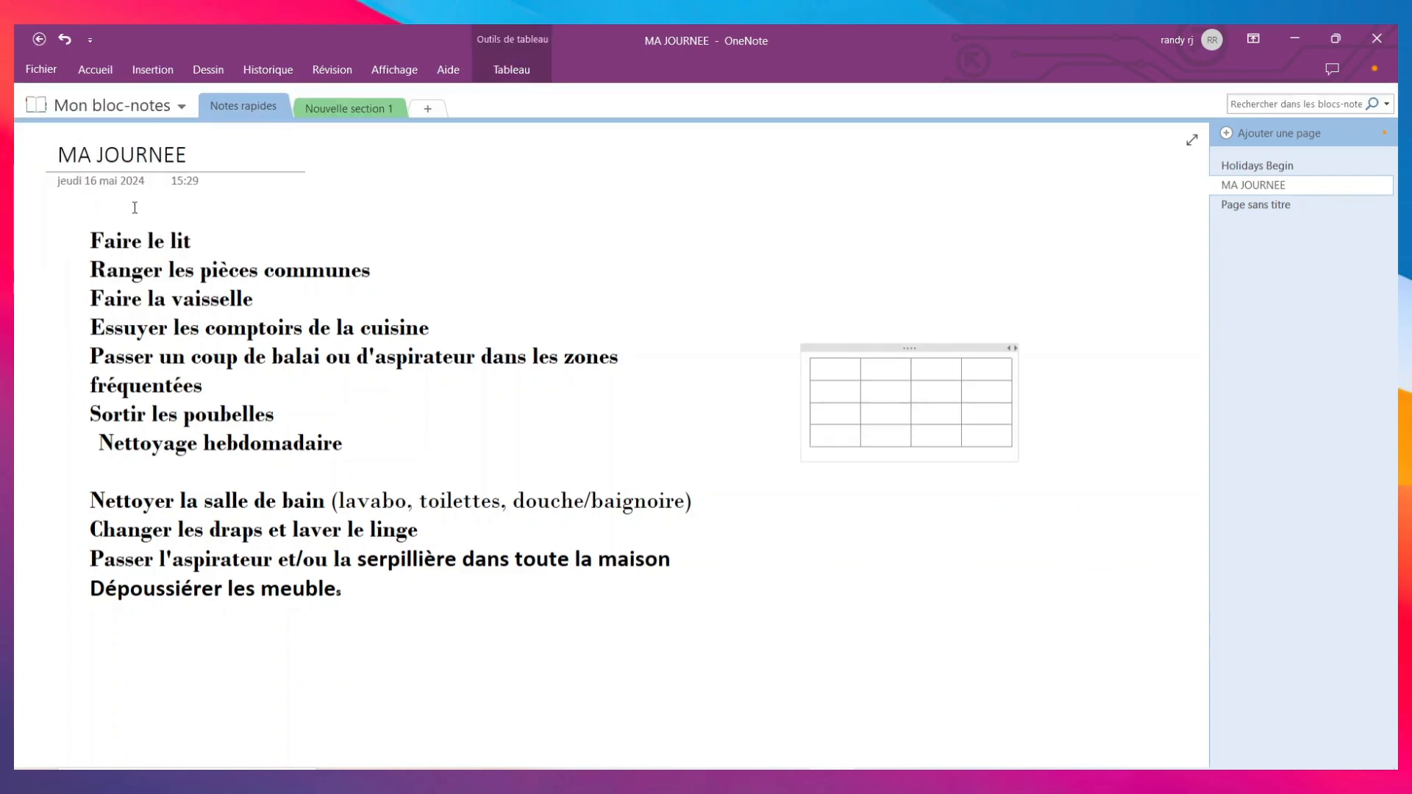
drag(881, 350, 183, 630)
click(857, 536)
click(479, 649)
Label the table's first three rows MATIN, MIDI and SOIR in the first column and delete the empty fourth row
click(118, 660)
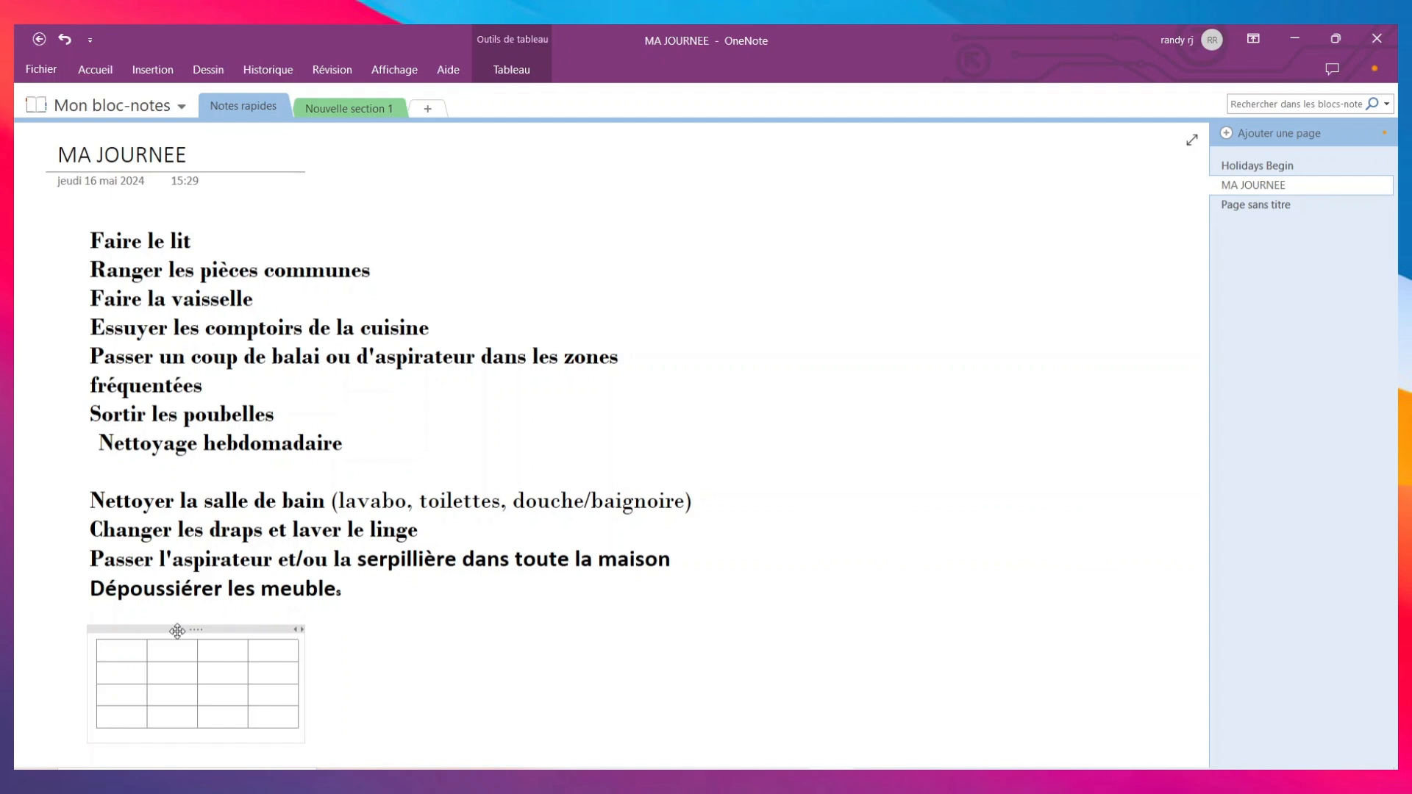
text(MATIN)
key(Down)
text(M)
click(123, 695)
text(SOIR)
drag(91, 721, 294, 711)
key(Delete)
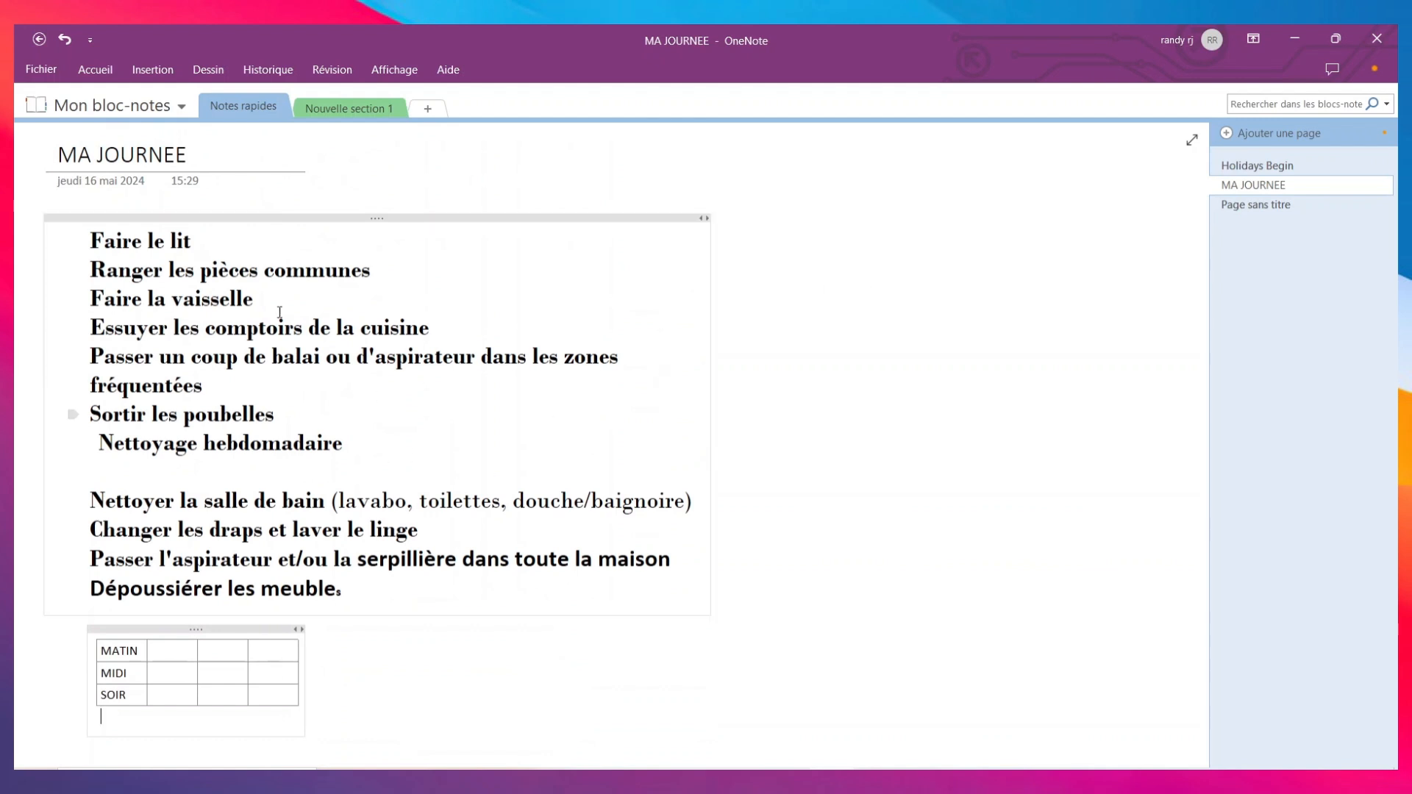
click(152, 69)
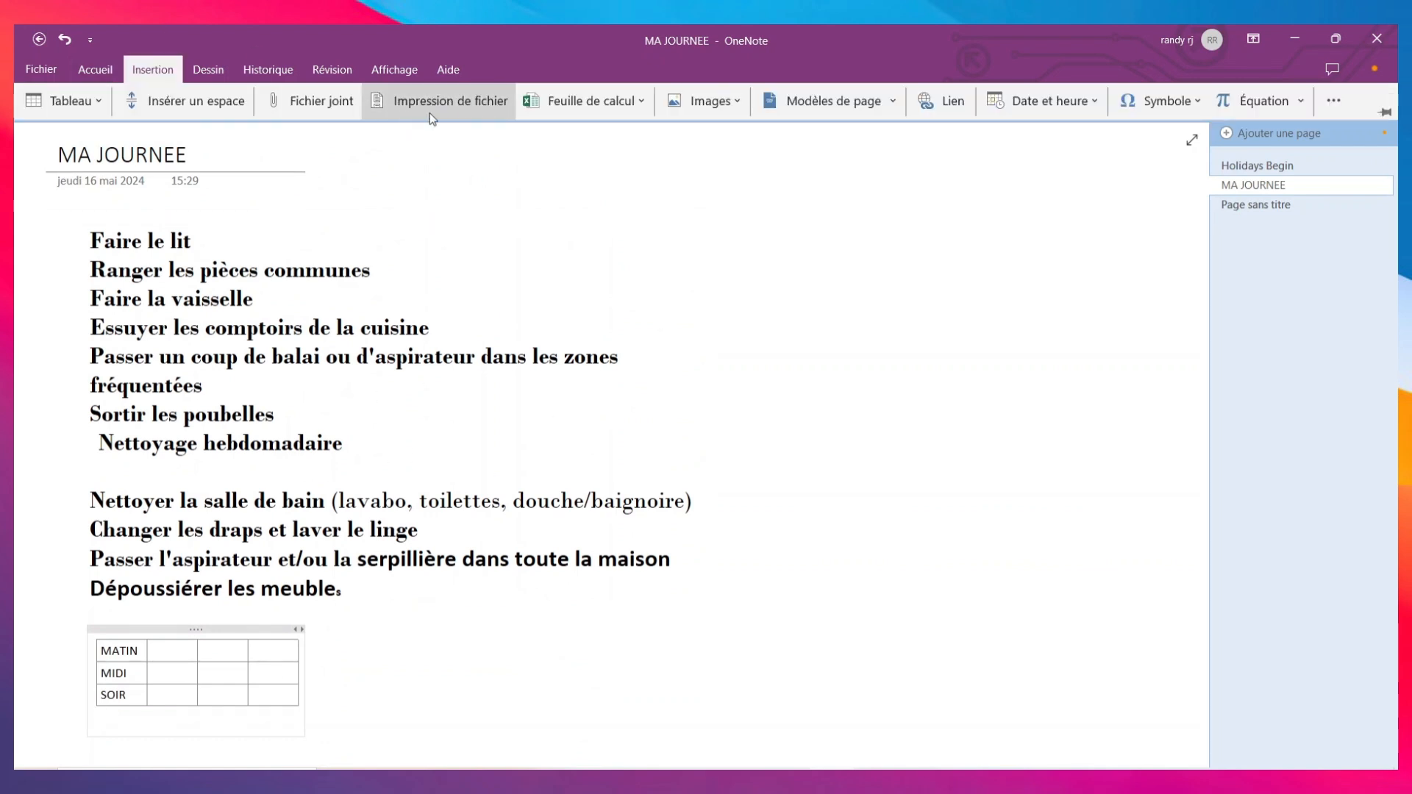
click(312, 100)
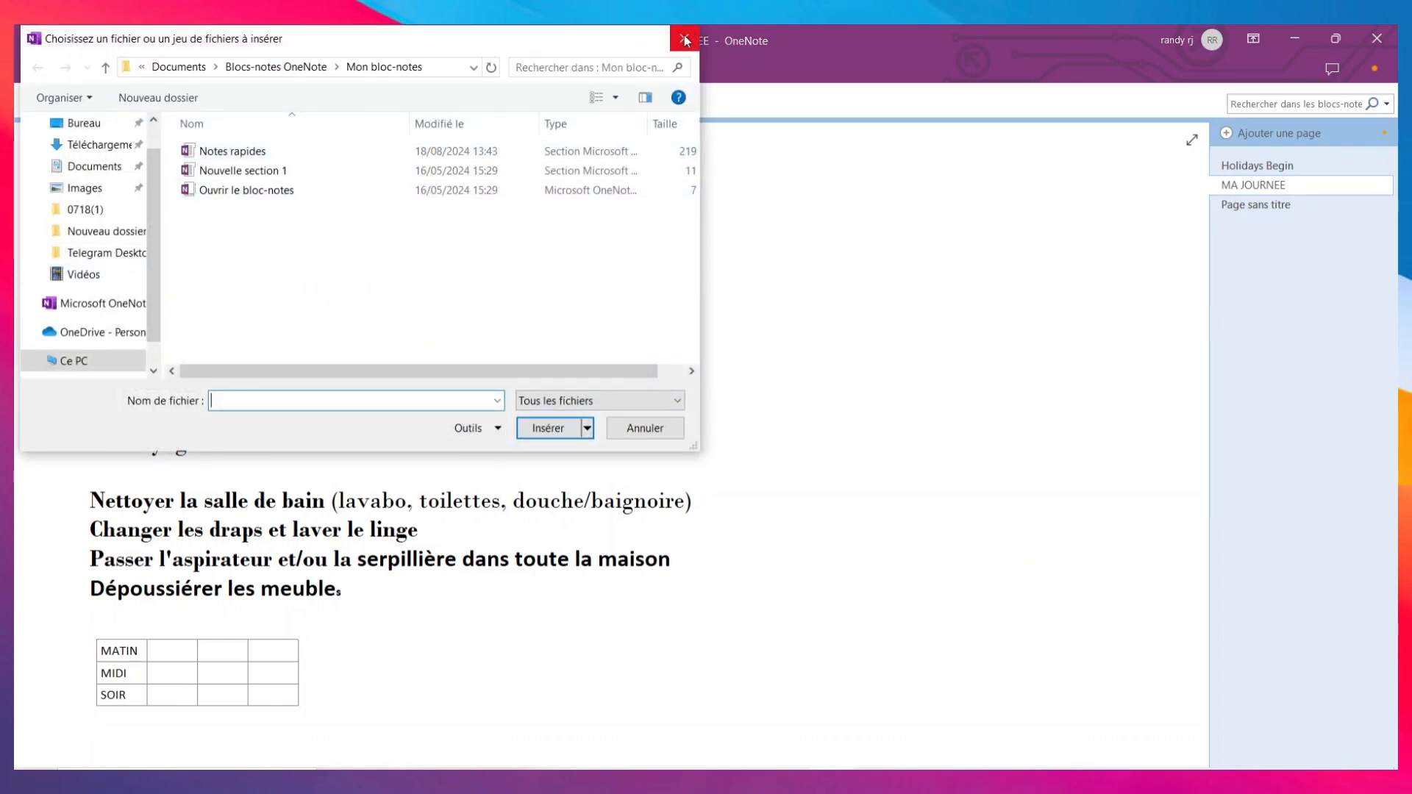
key(Escape)
click(154, 69)
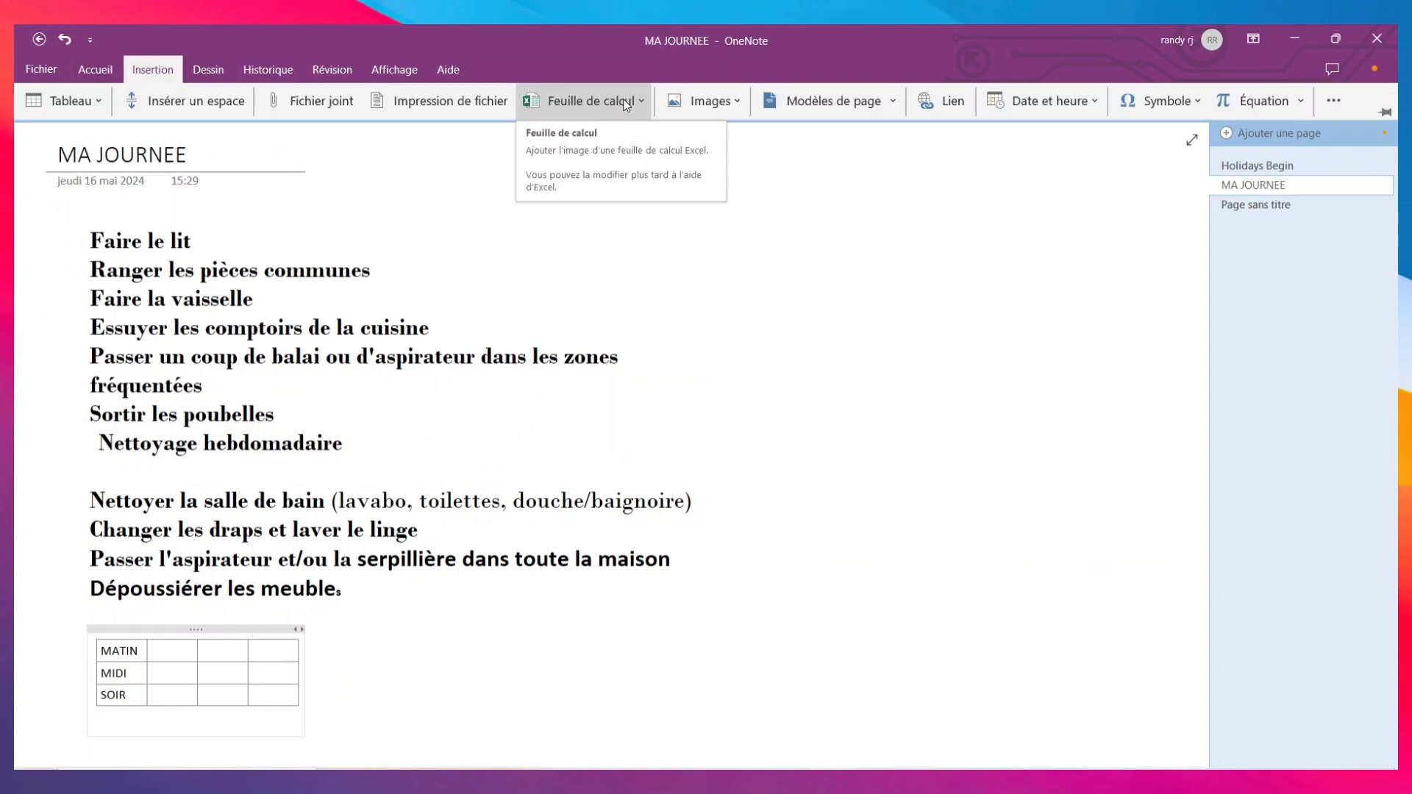
click(825, 103)
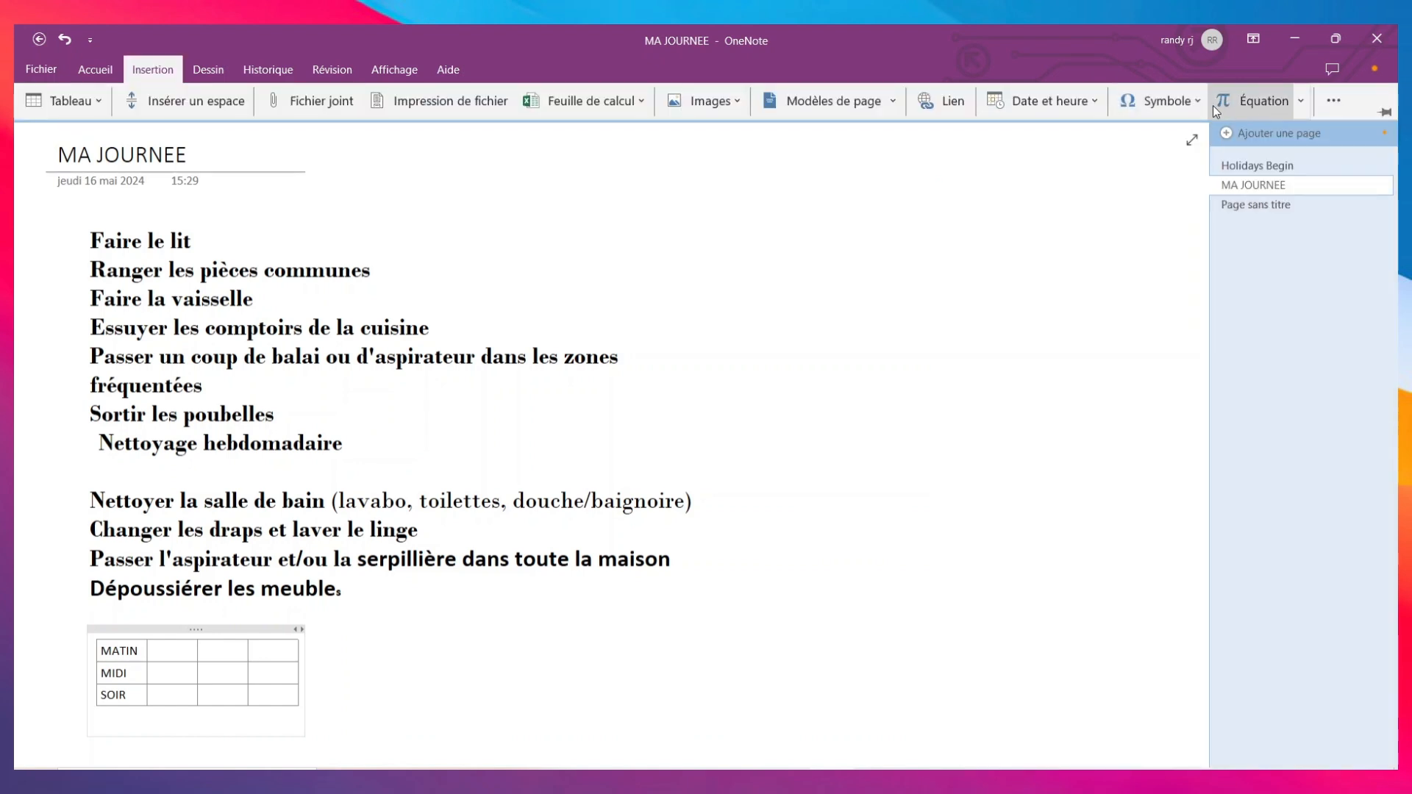
Draw a freehand signature with the black pen in the empty area beside the MATIN/MIDI/SOIR table
click(217, 65)
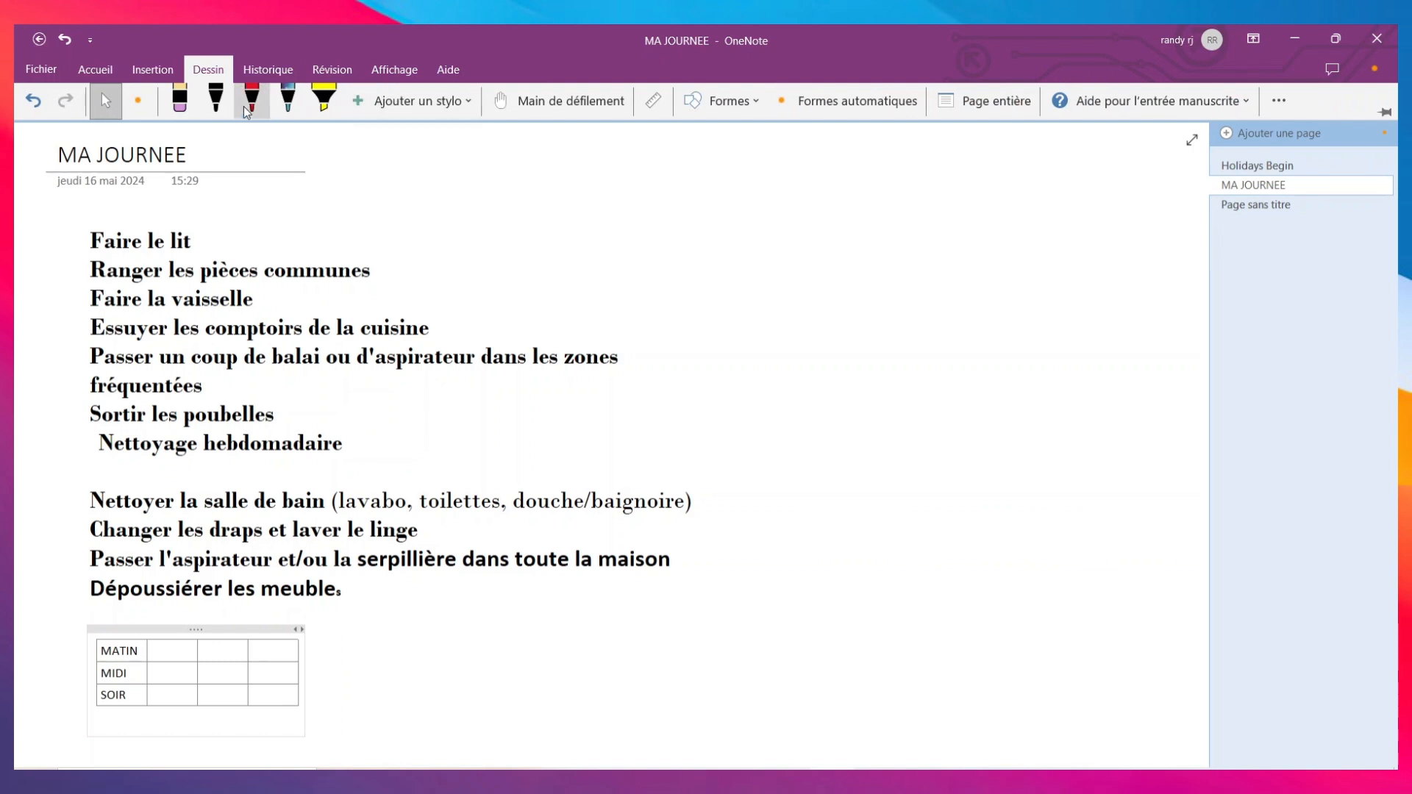
click(216, 99)
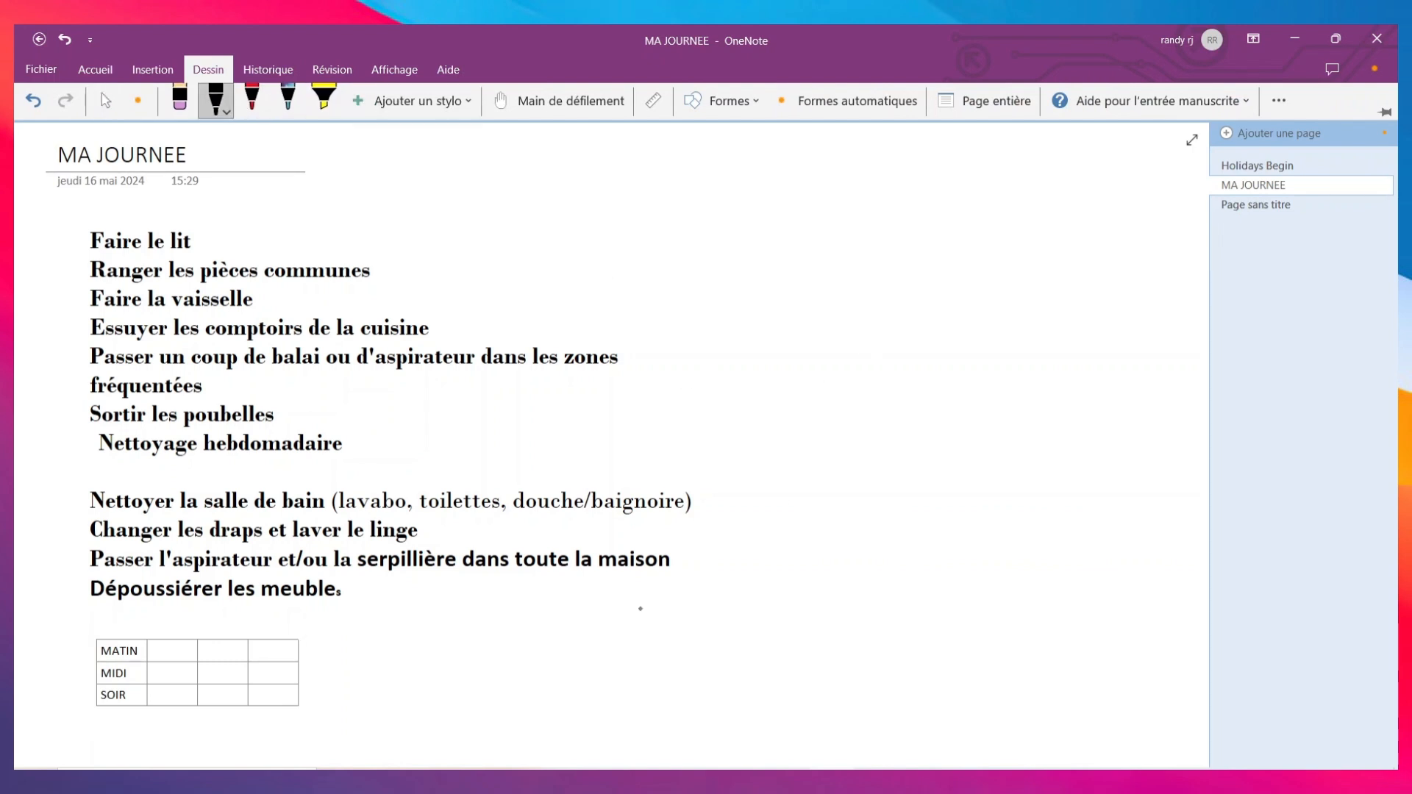
mouse_move(543, 665)
mouse_down()
mouse_move(664, 688)
mouse_move(574, 689)
mouse_move(761, 723)
mouse_move(703, 679)
mouse_move(765, 646)
mouse_move(702, 698)
mouse_move(750, 656)
mouse_up()
mouse_move(610, 718)
mouse_down()
mouse_move(634, 670)
mouse_move(809, 730)
mouse_move(723, 719)
mouse_up()
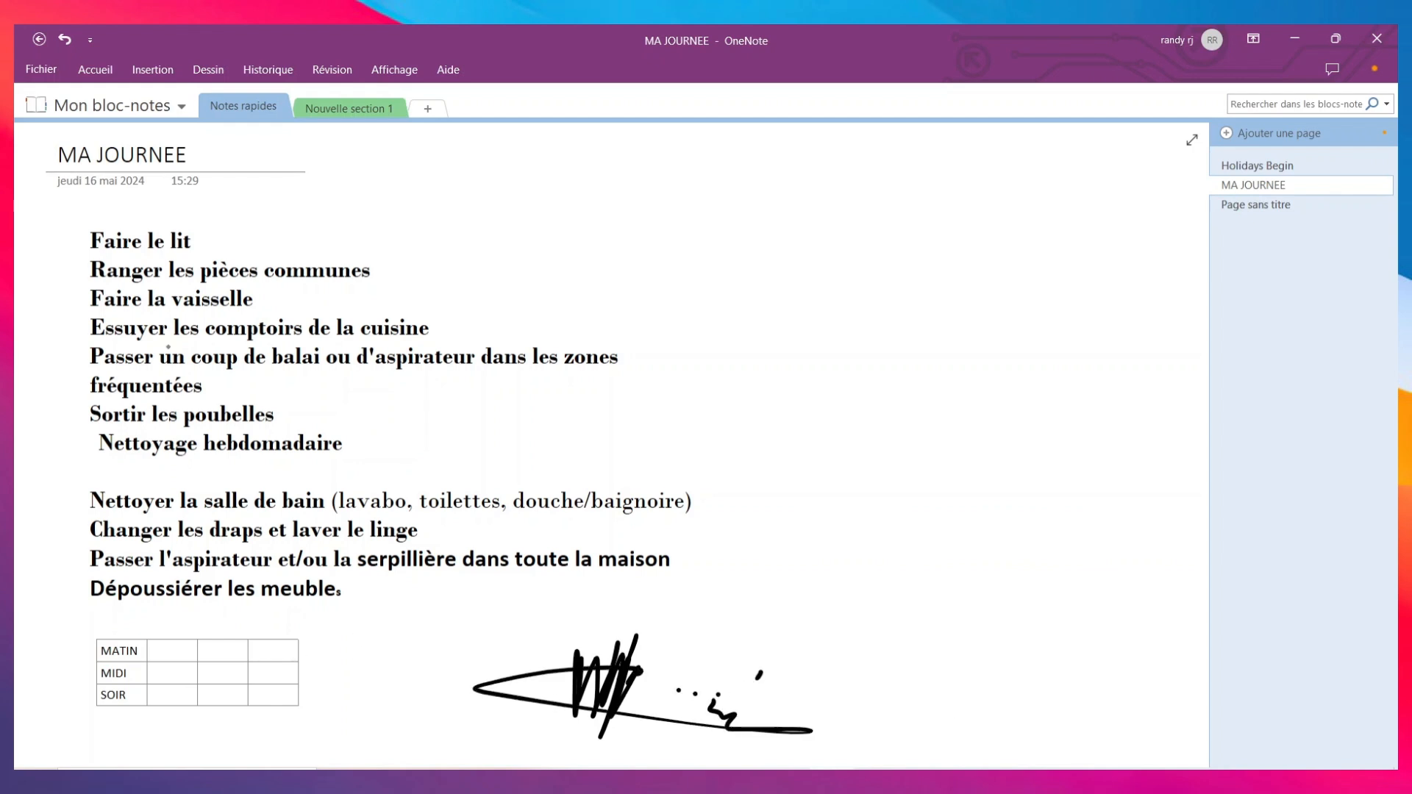
Add the text "SIGNATURE" just above the handwritten signature
click(152, 69)
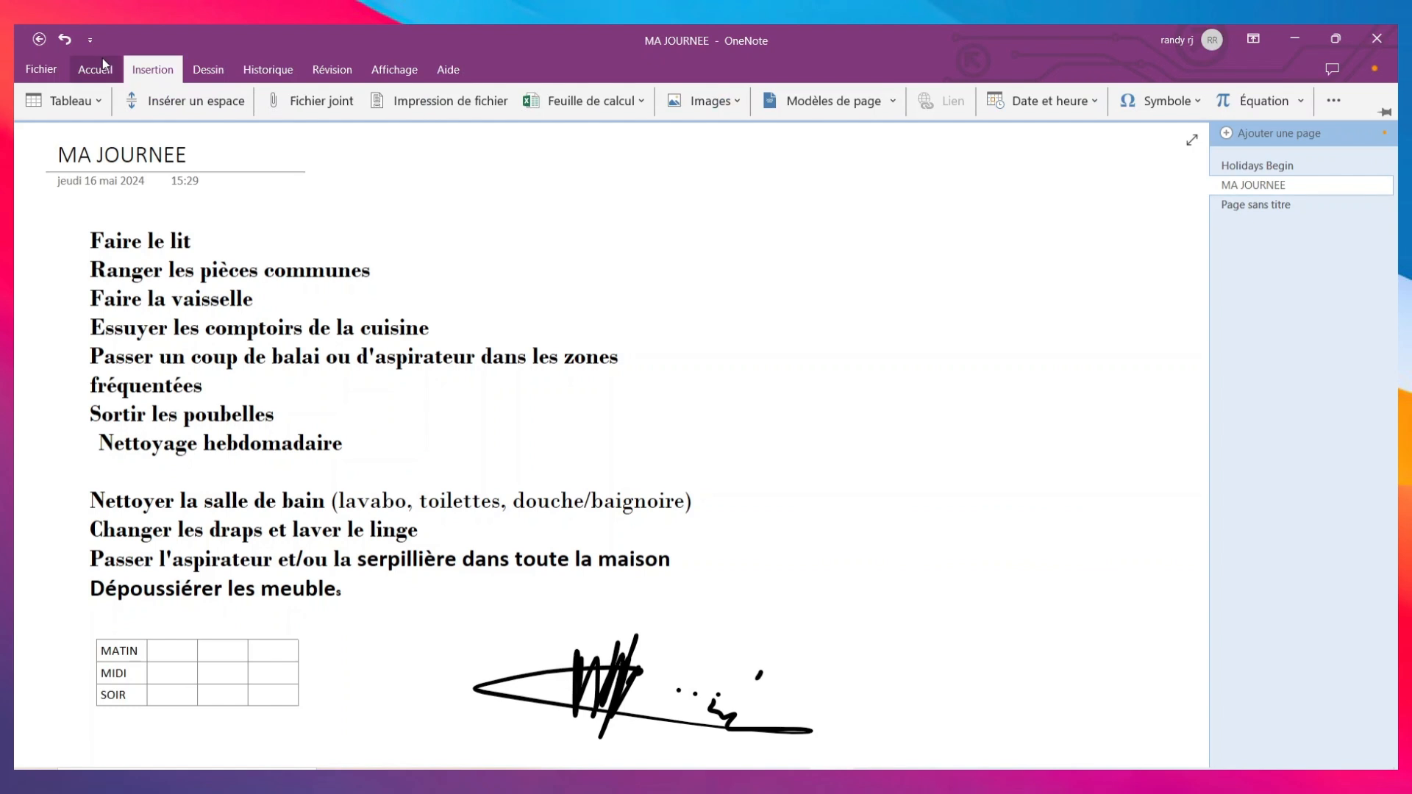
click(557, 643)
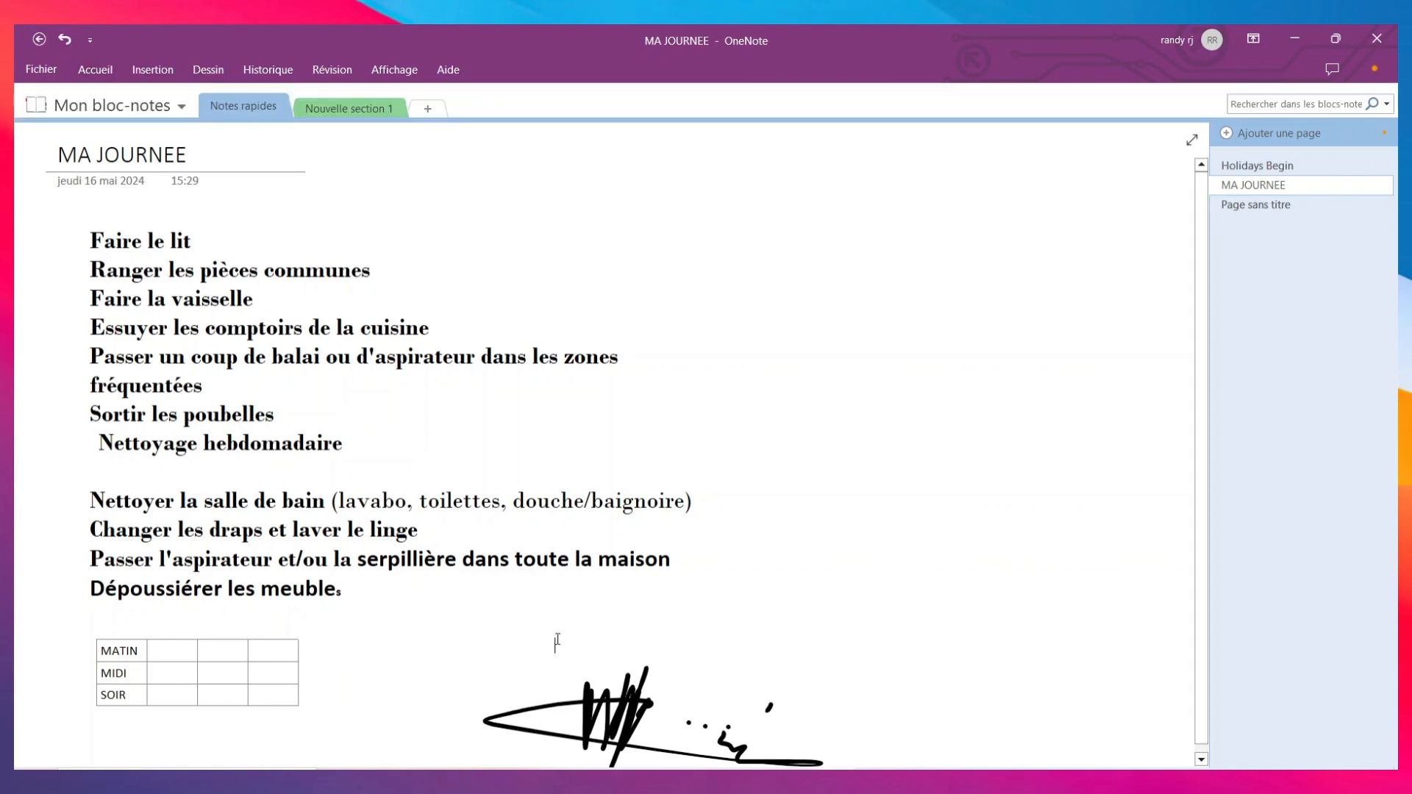
text(SIGNATURE)
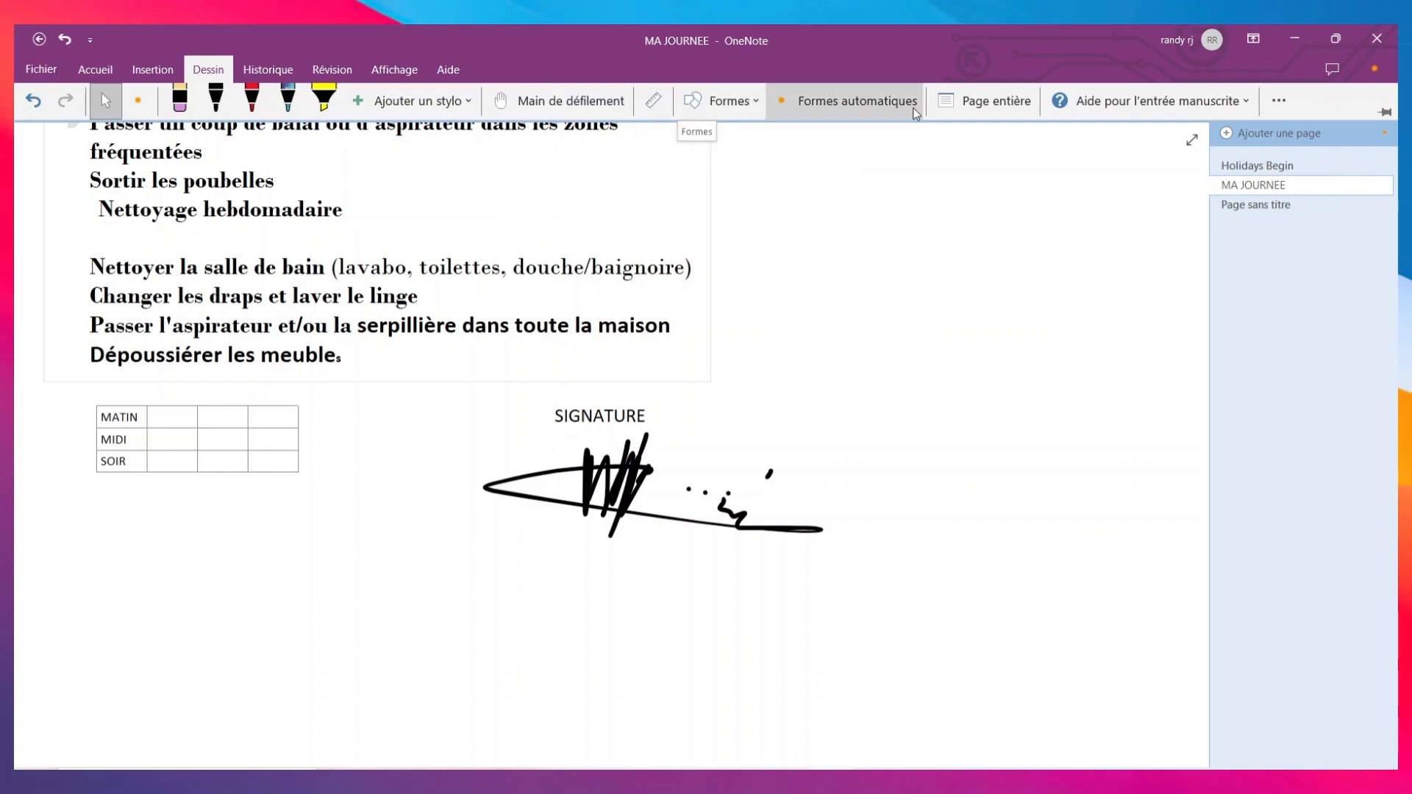
click(718, 103)
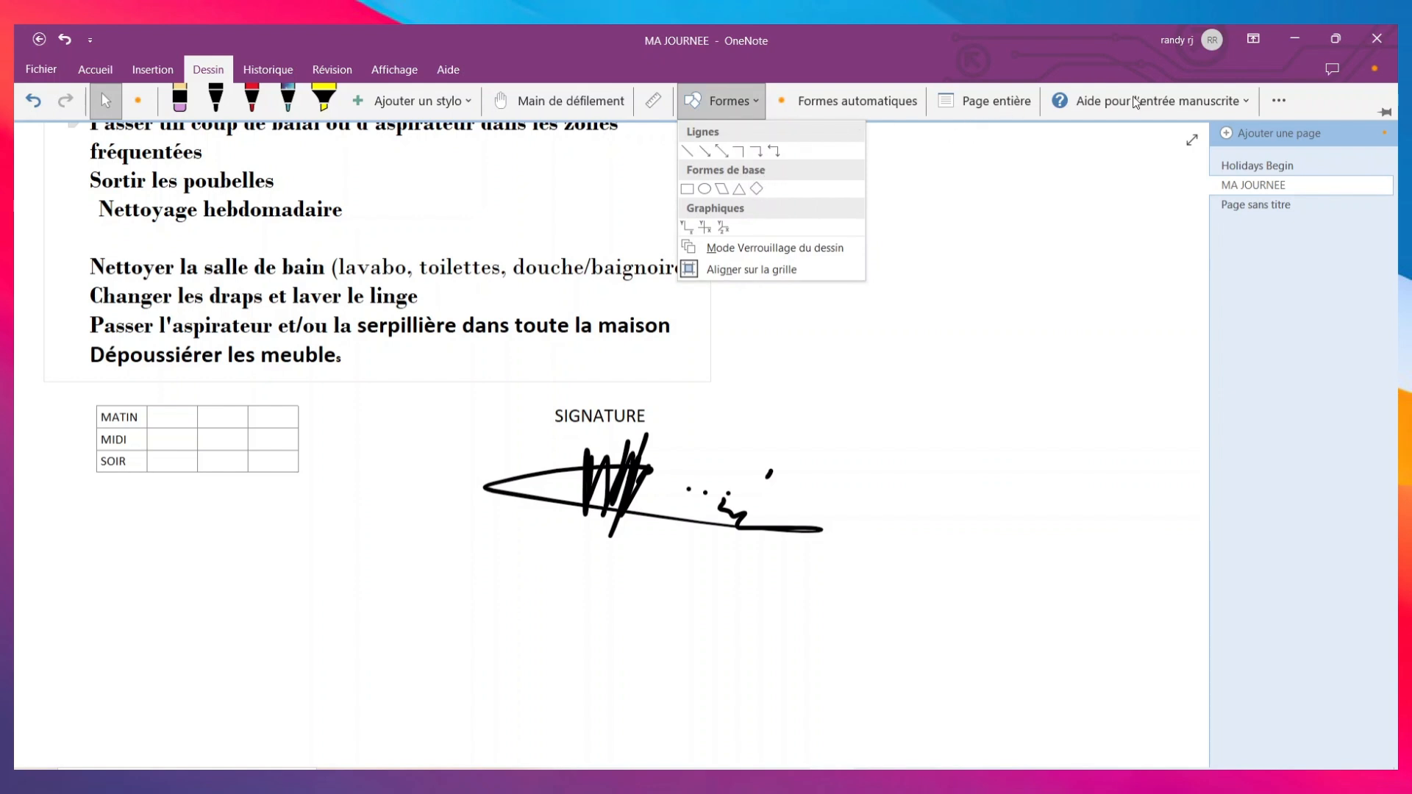
click(271, 69)
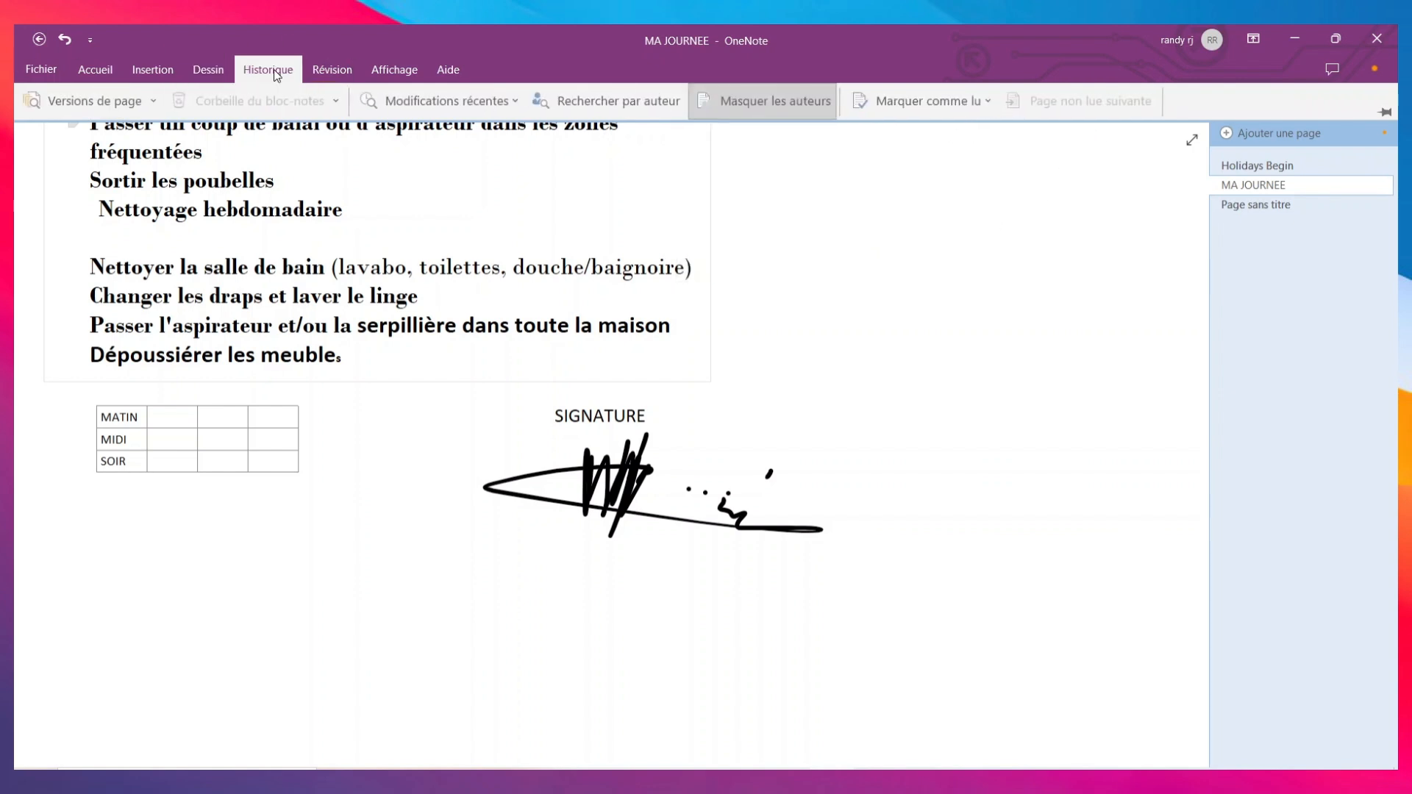
click(321, 69)
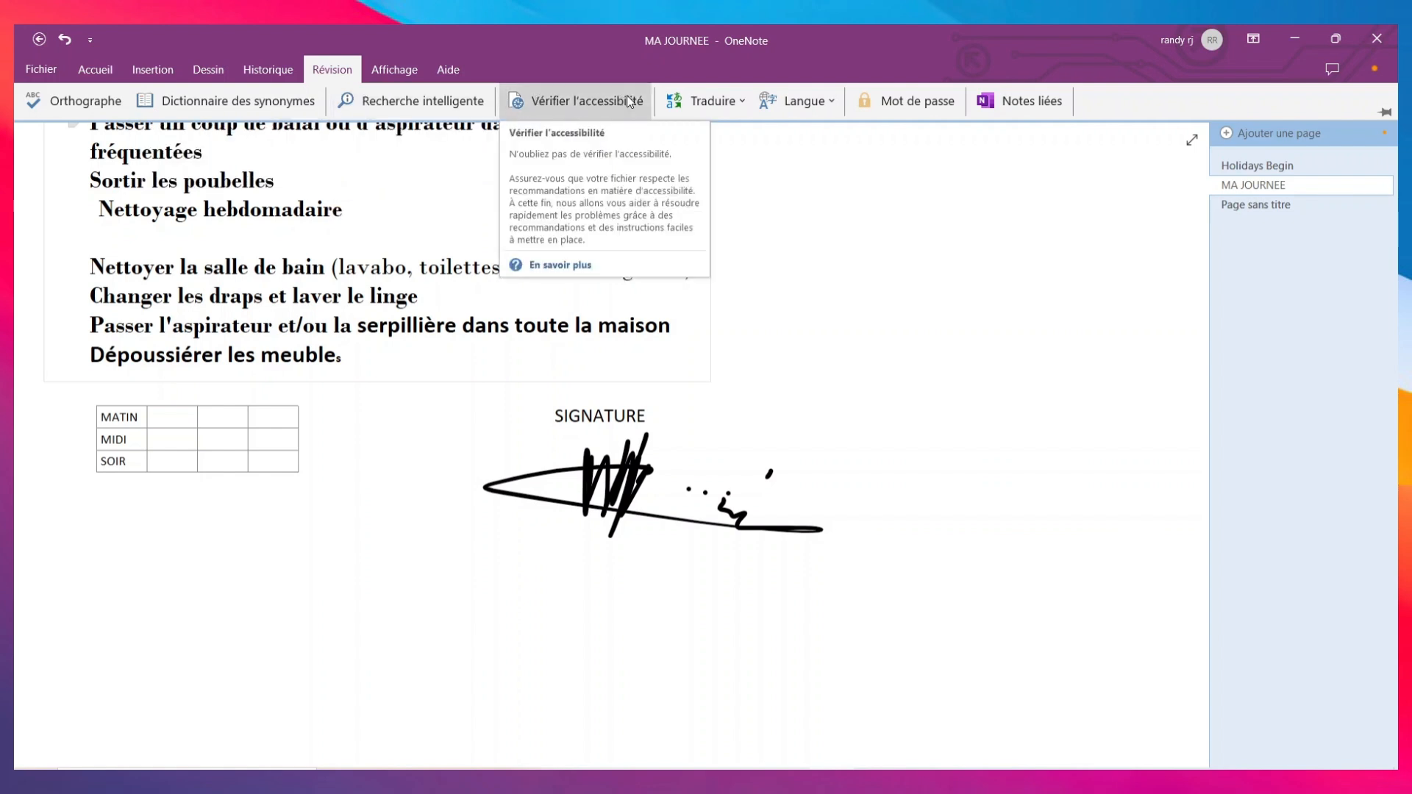
click(797, 114)
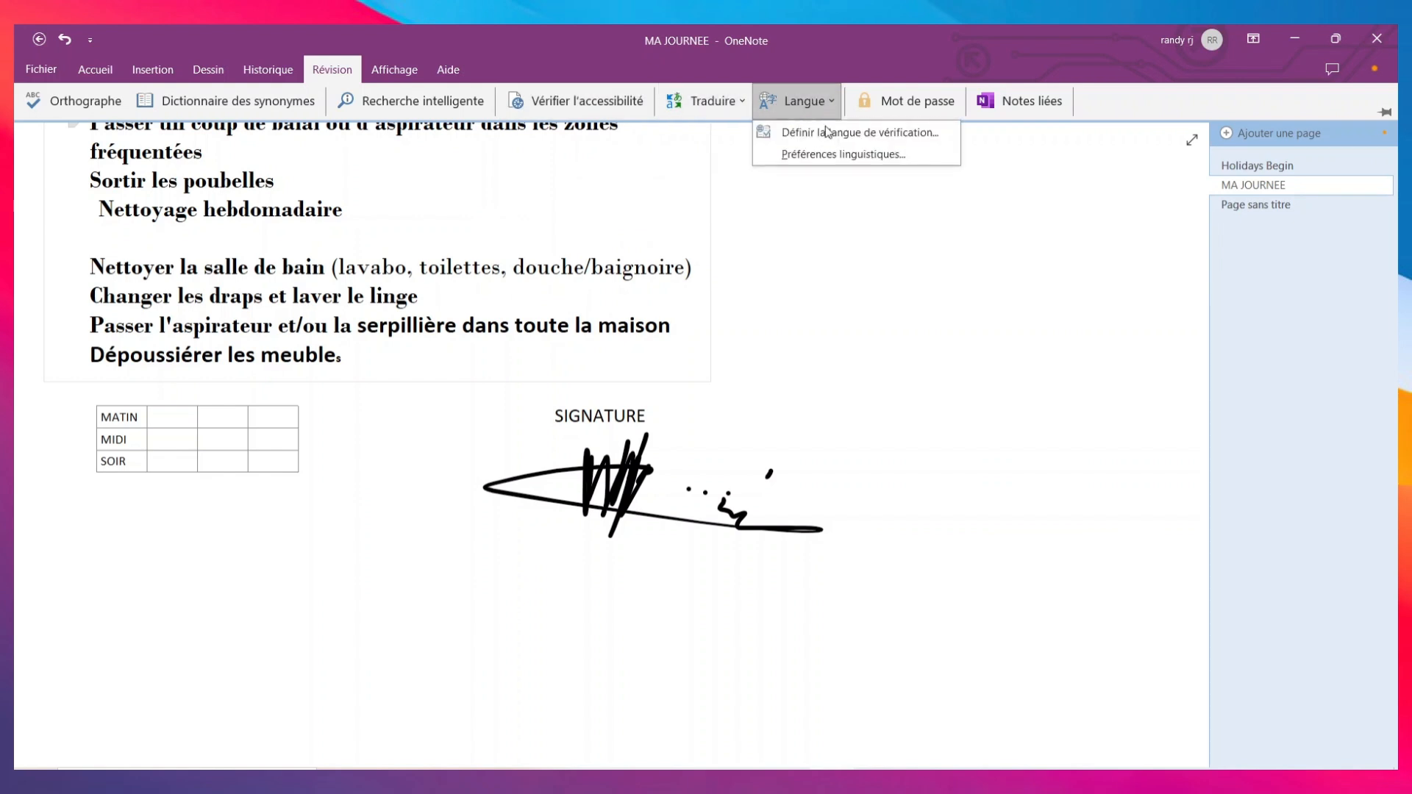
click(933, 102)
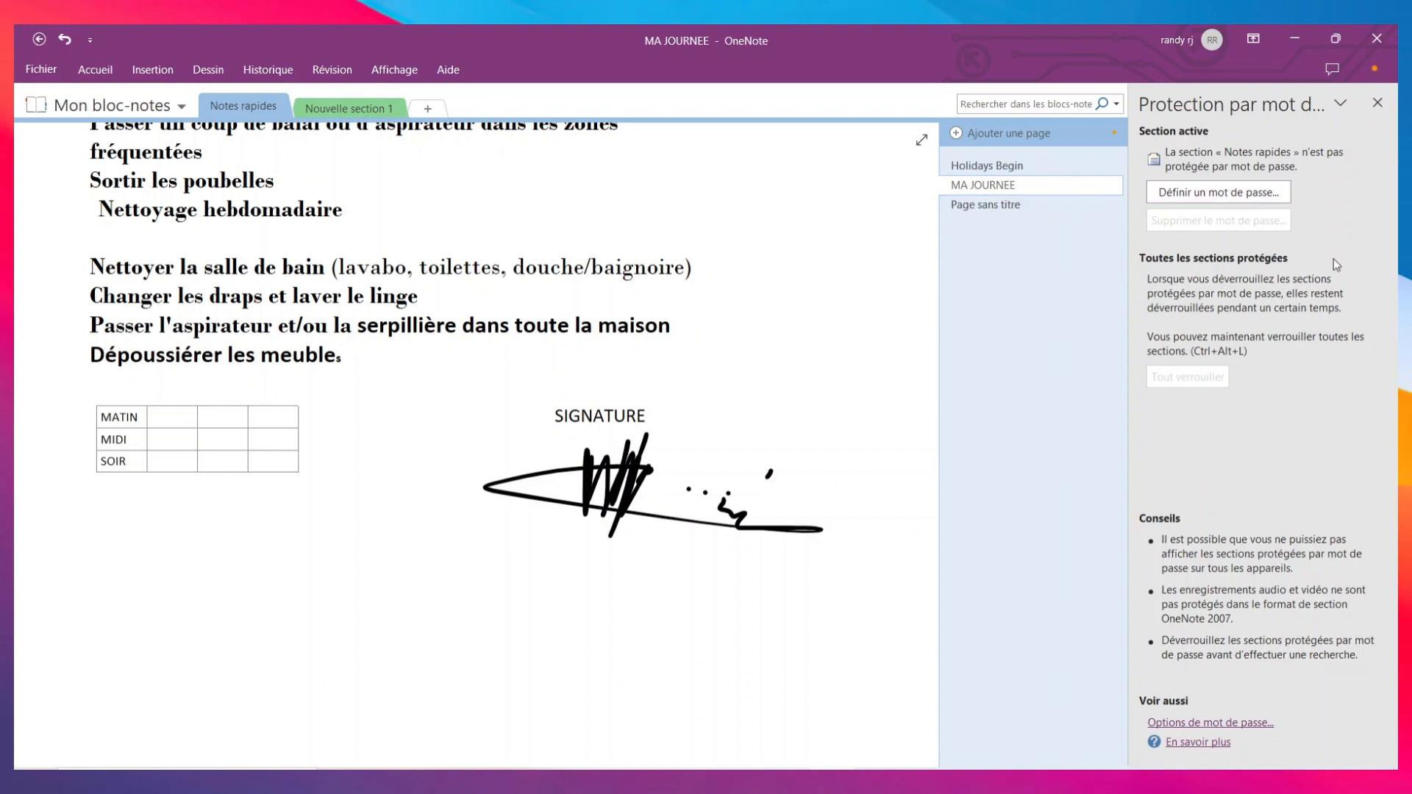
click(1377, 103)
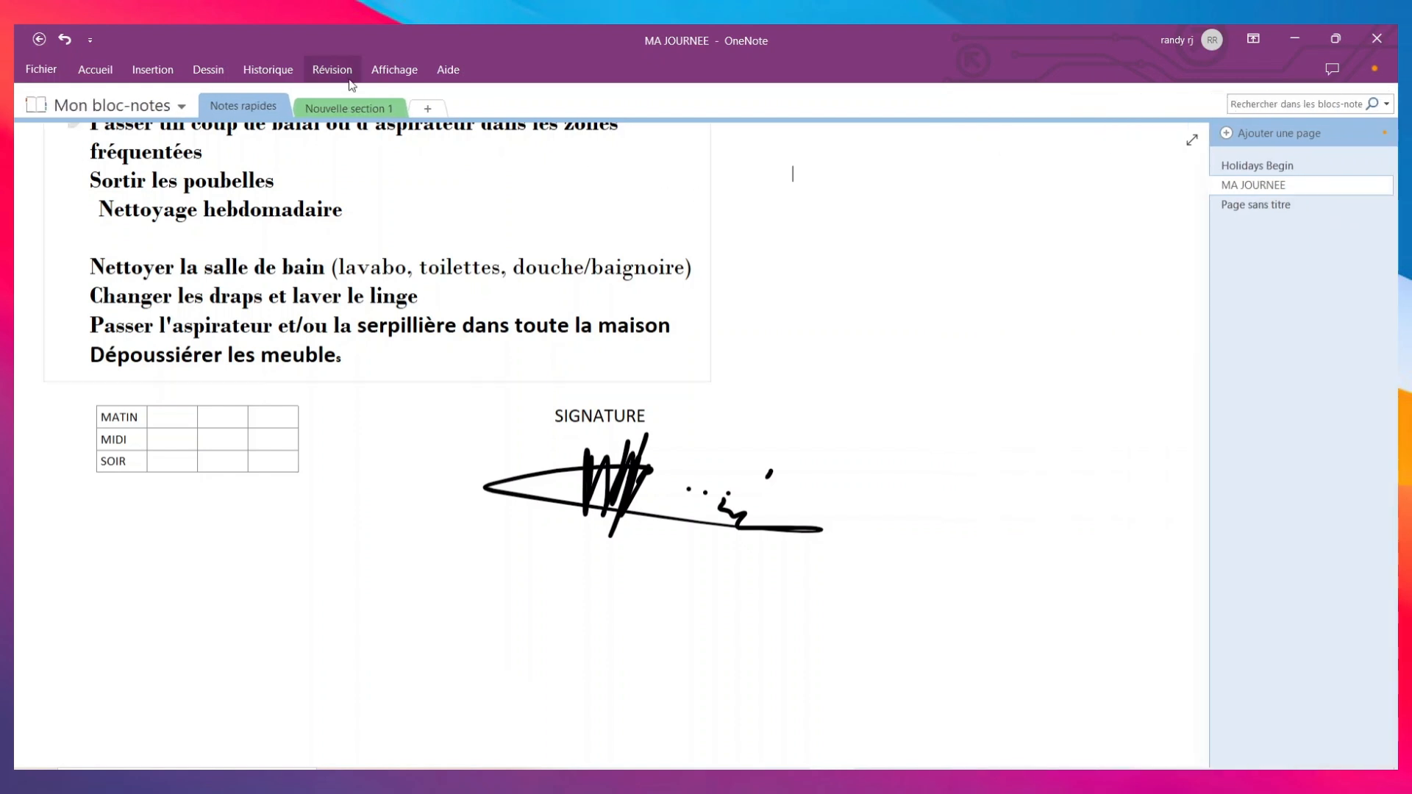
Try the full-page view of the MA JOURNEE page and return to the normal view
click(391, 77)
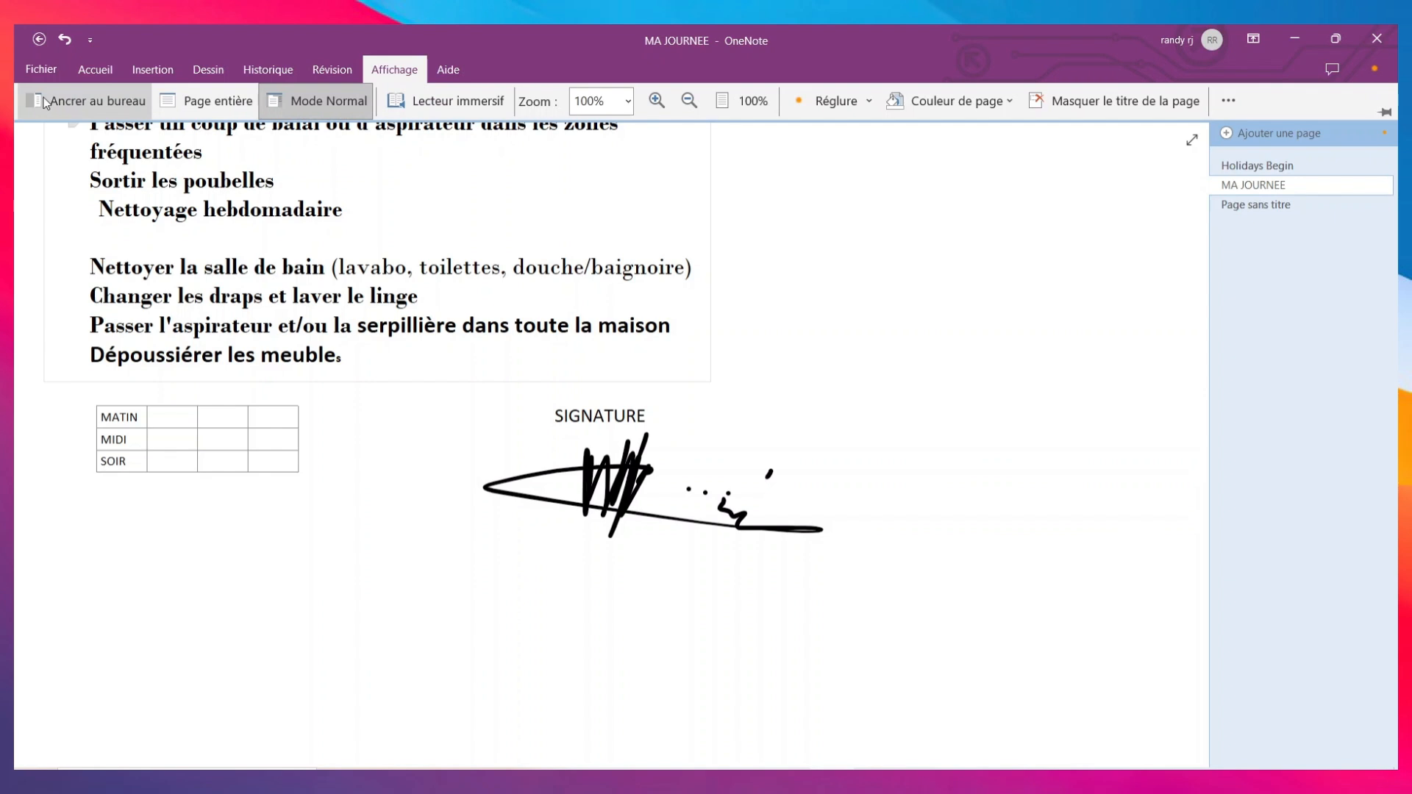
click(237, 99)
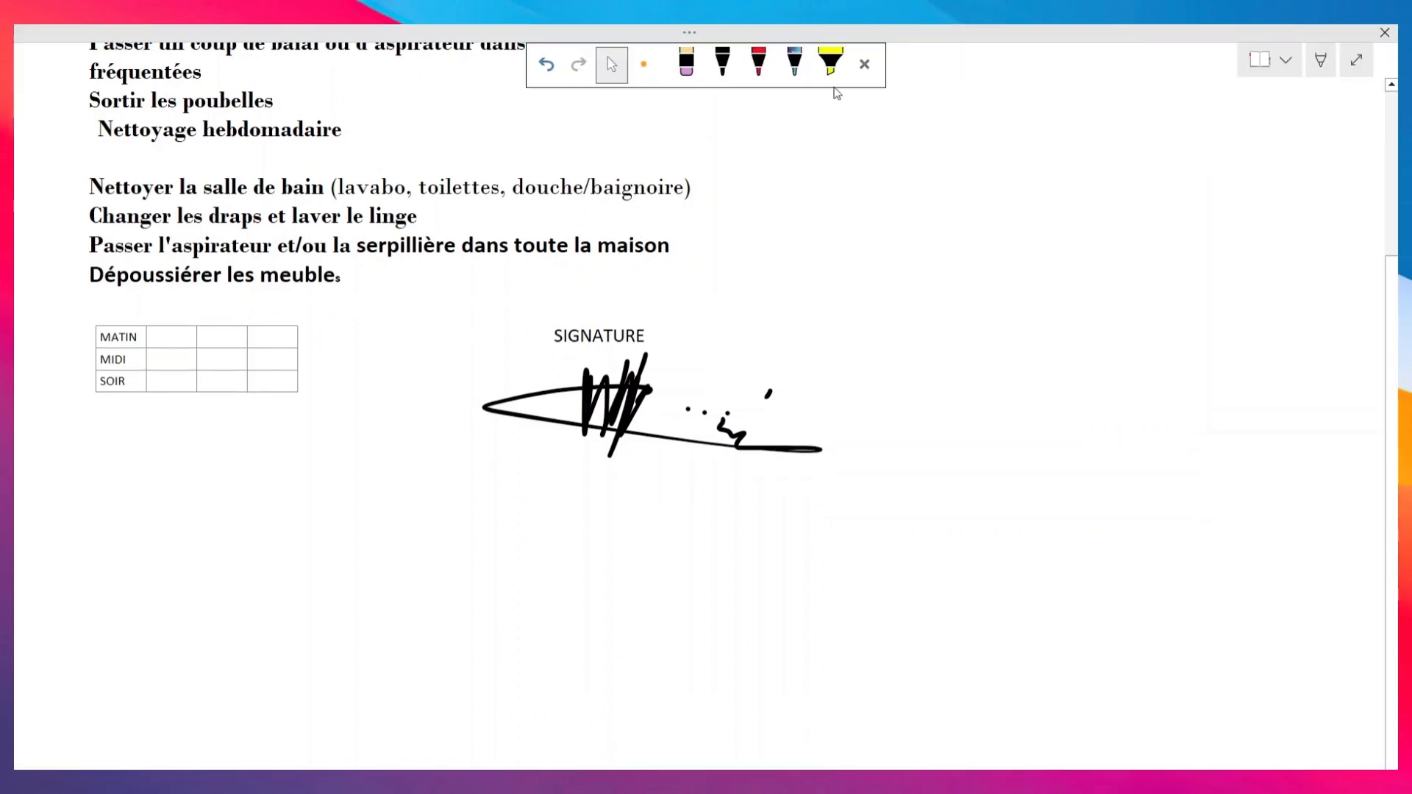
click(694, 34)
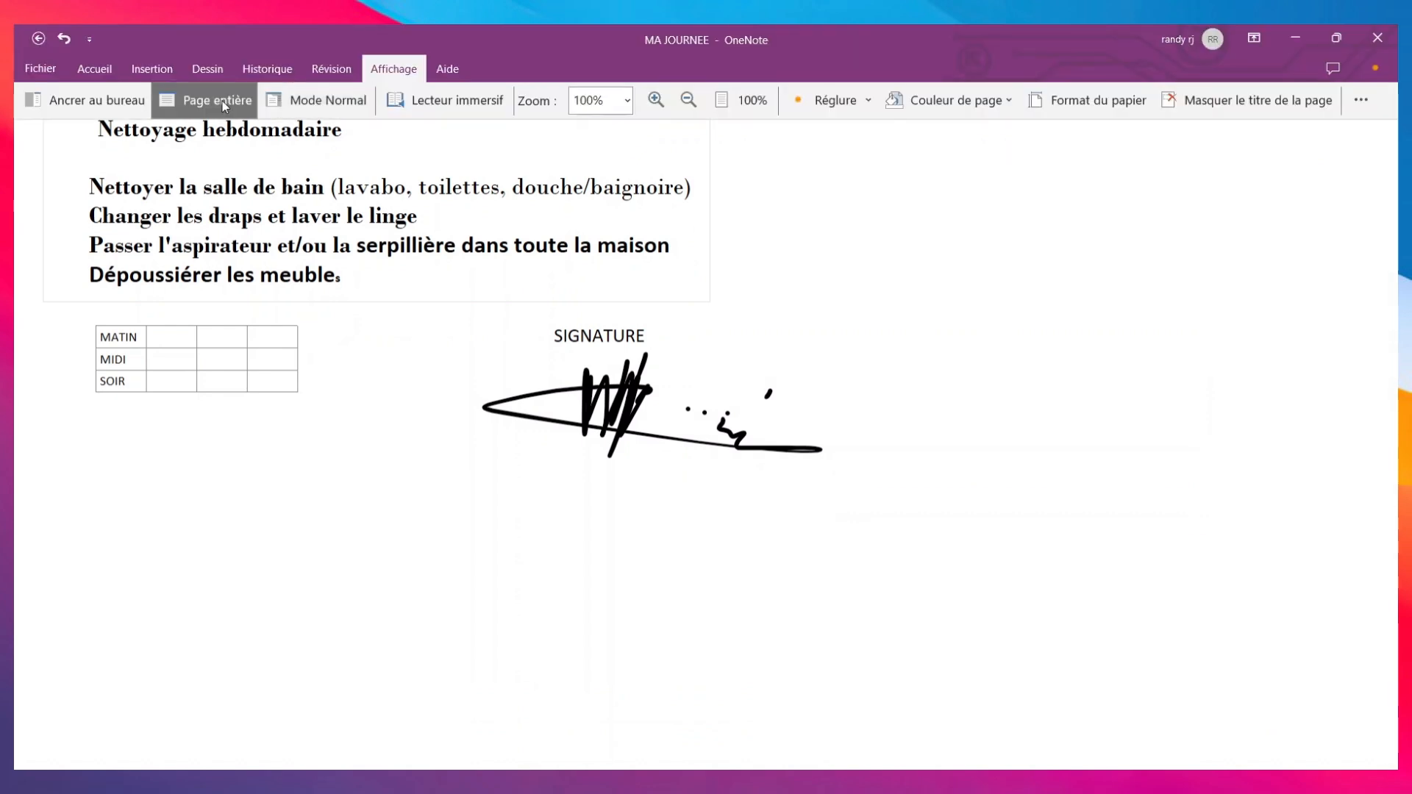
click(144, 100)
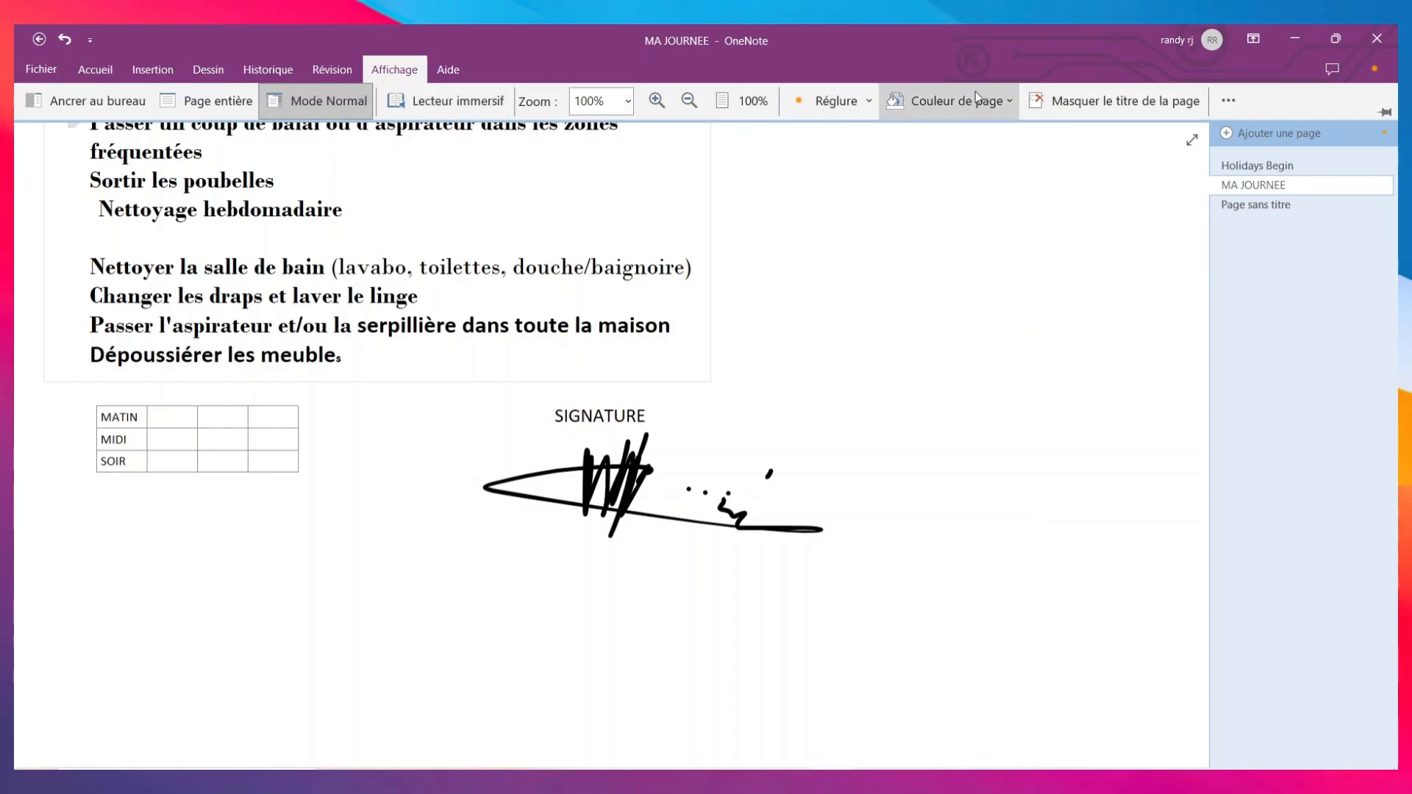
Set the page color of MA JOURNEE to the light blue swatch in the first column, second row of the palette
click(950, 103)
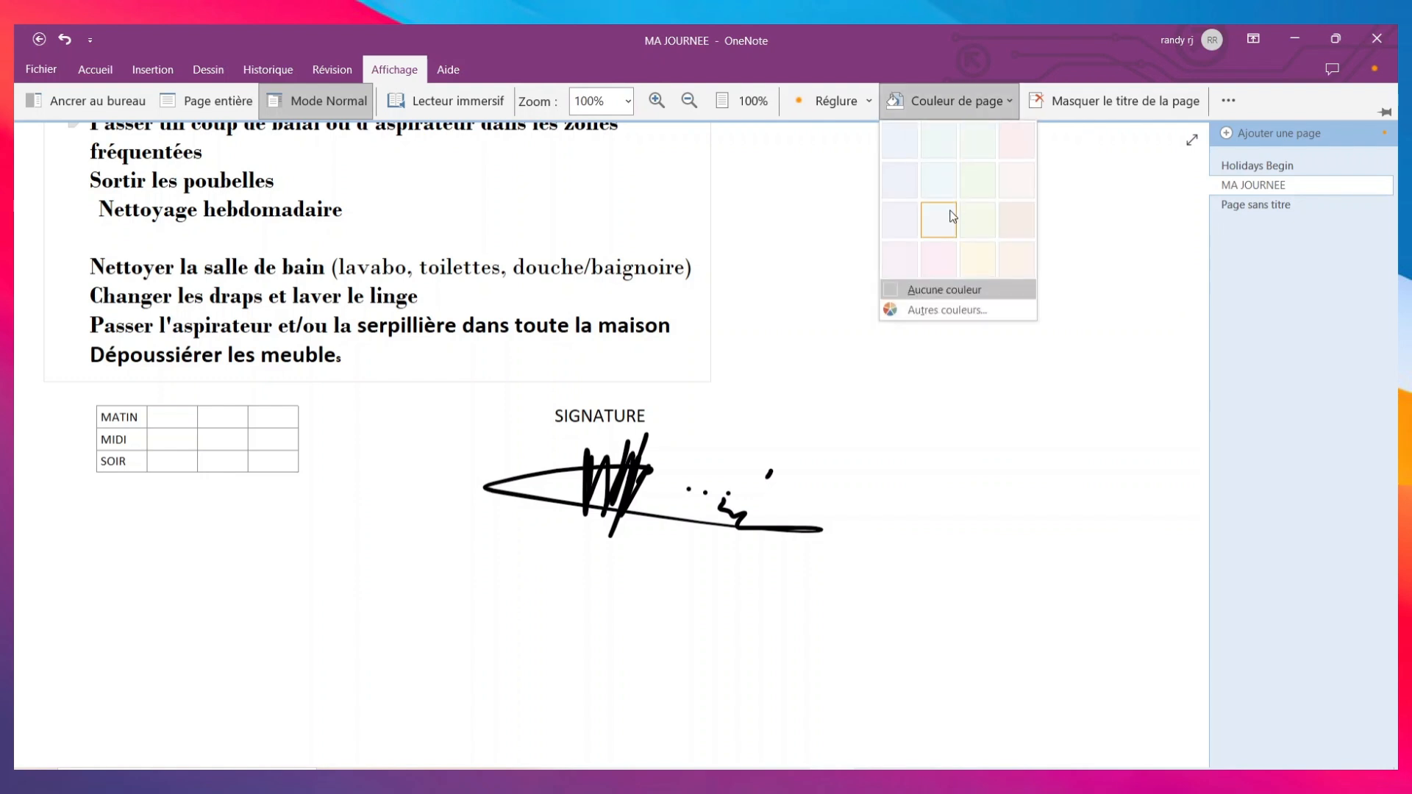
click(953, 210)
click(986, 106)
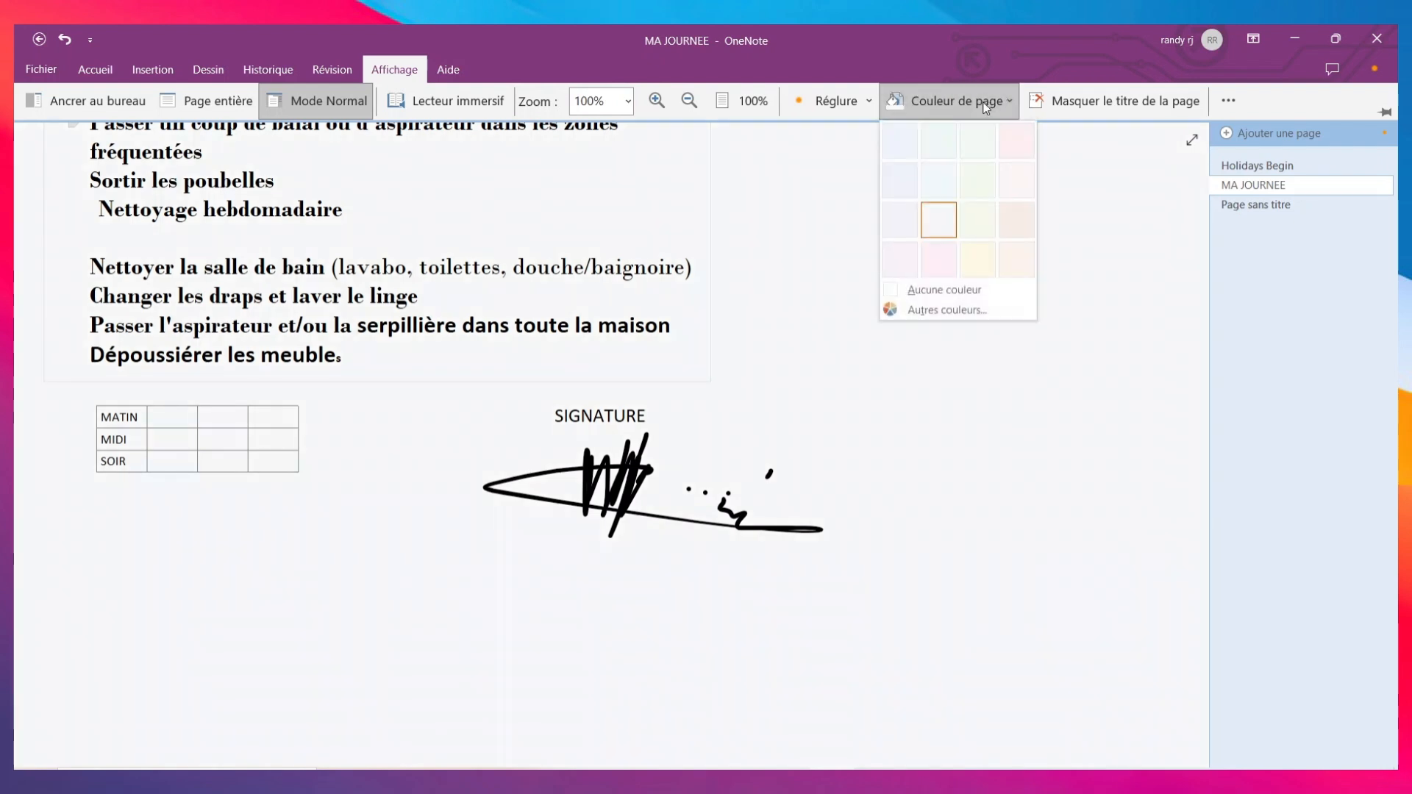
click(901, 179)
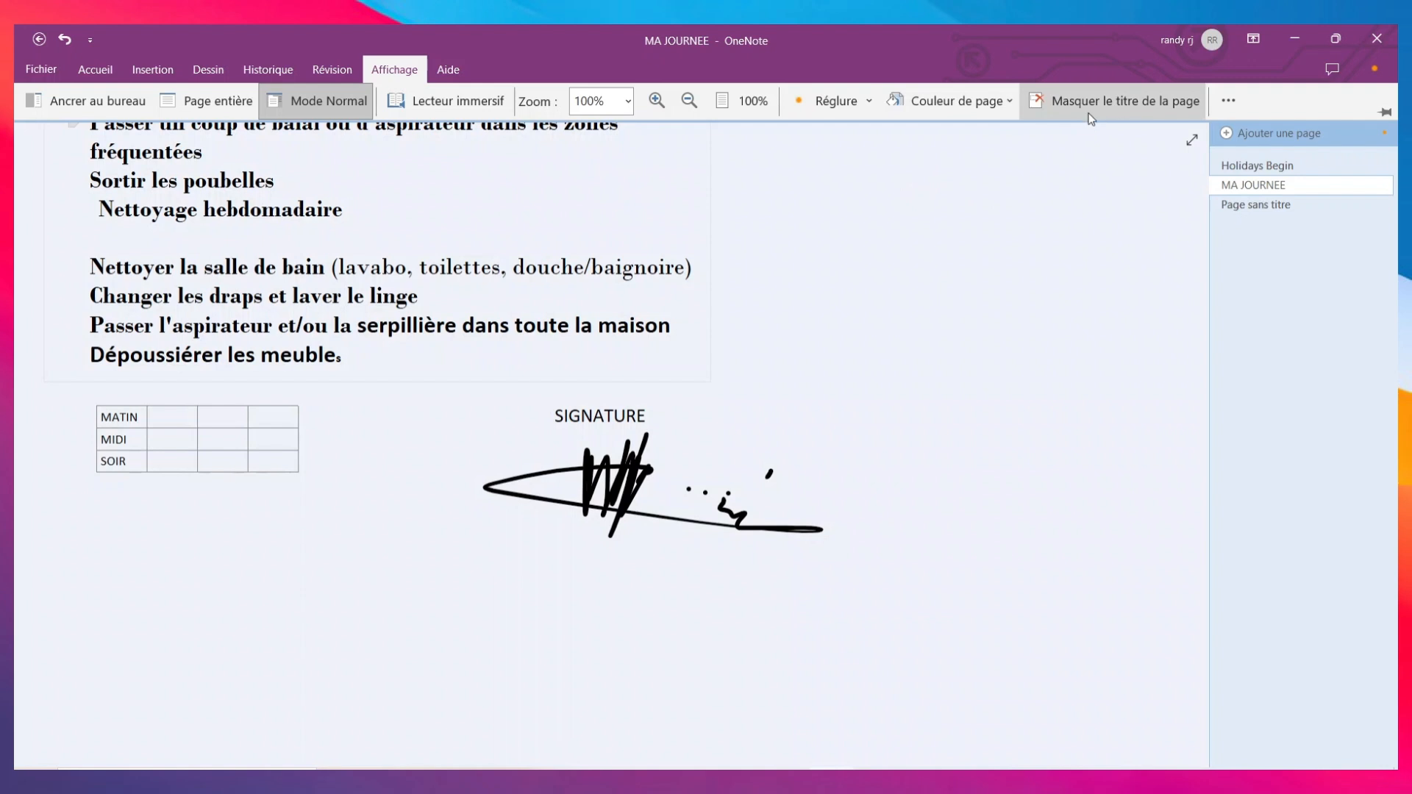
scroll(804, 213, up, 3)
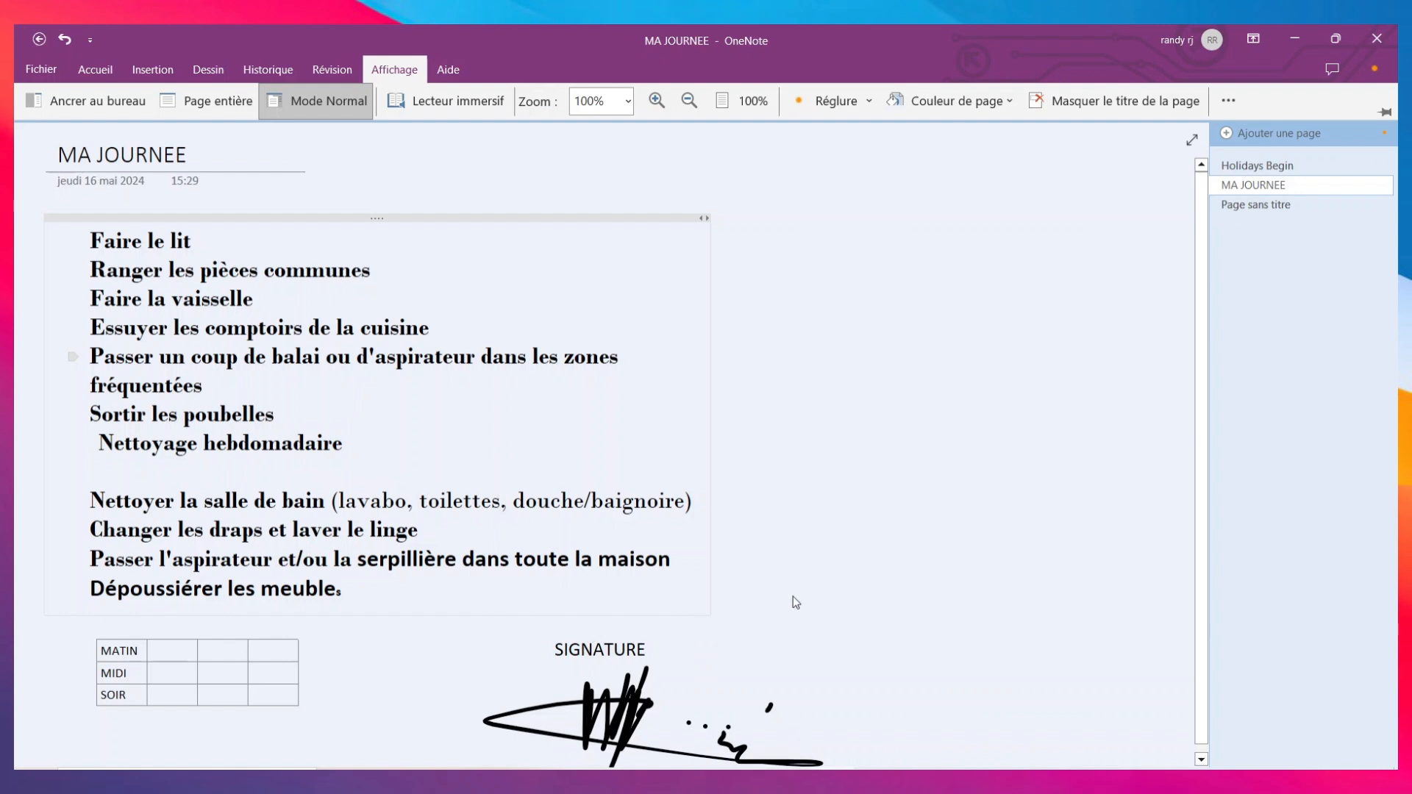
click(674, 368)
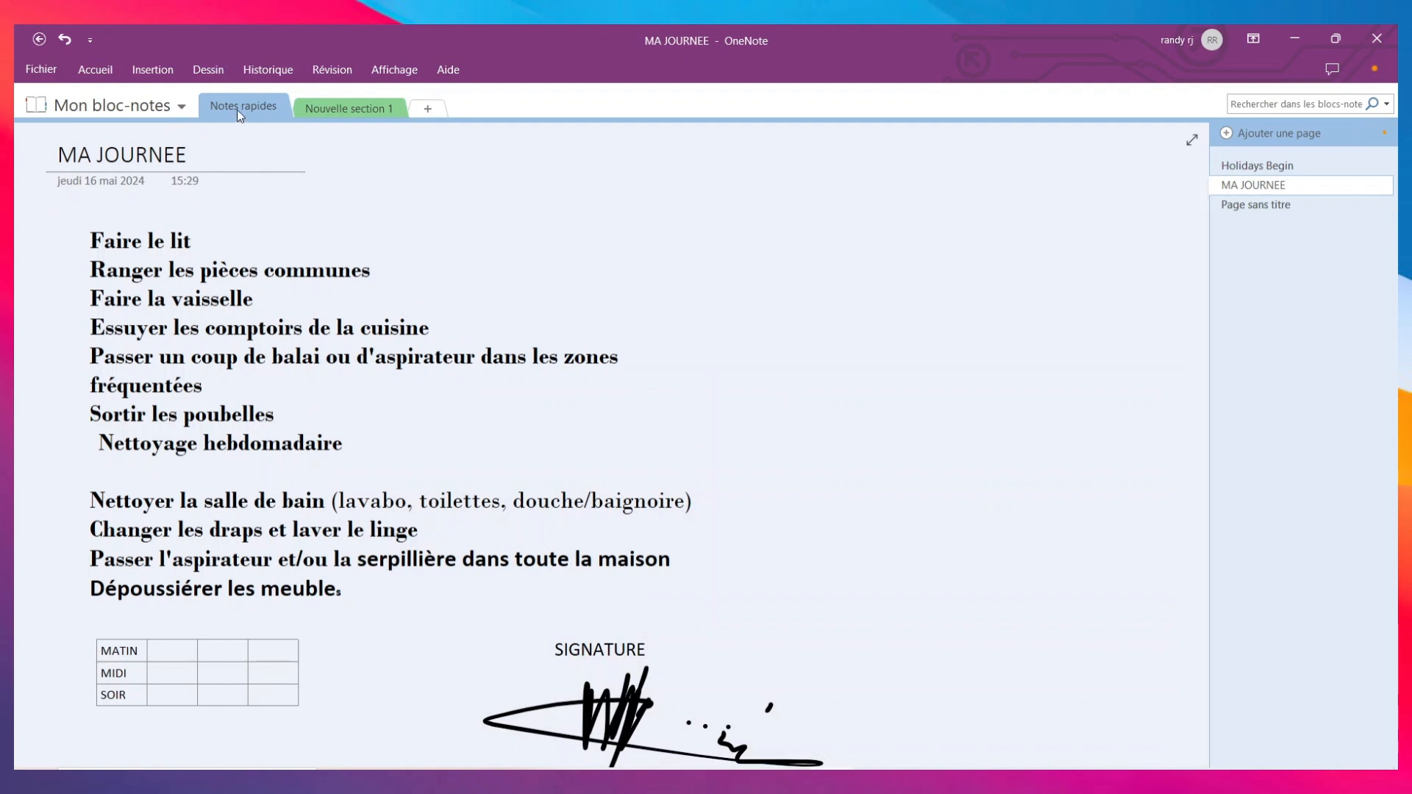
Add a new section to the notebook and return to the MA JOURNEE page in the Notes rapides section
click(430, 105)
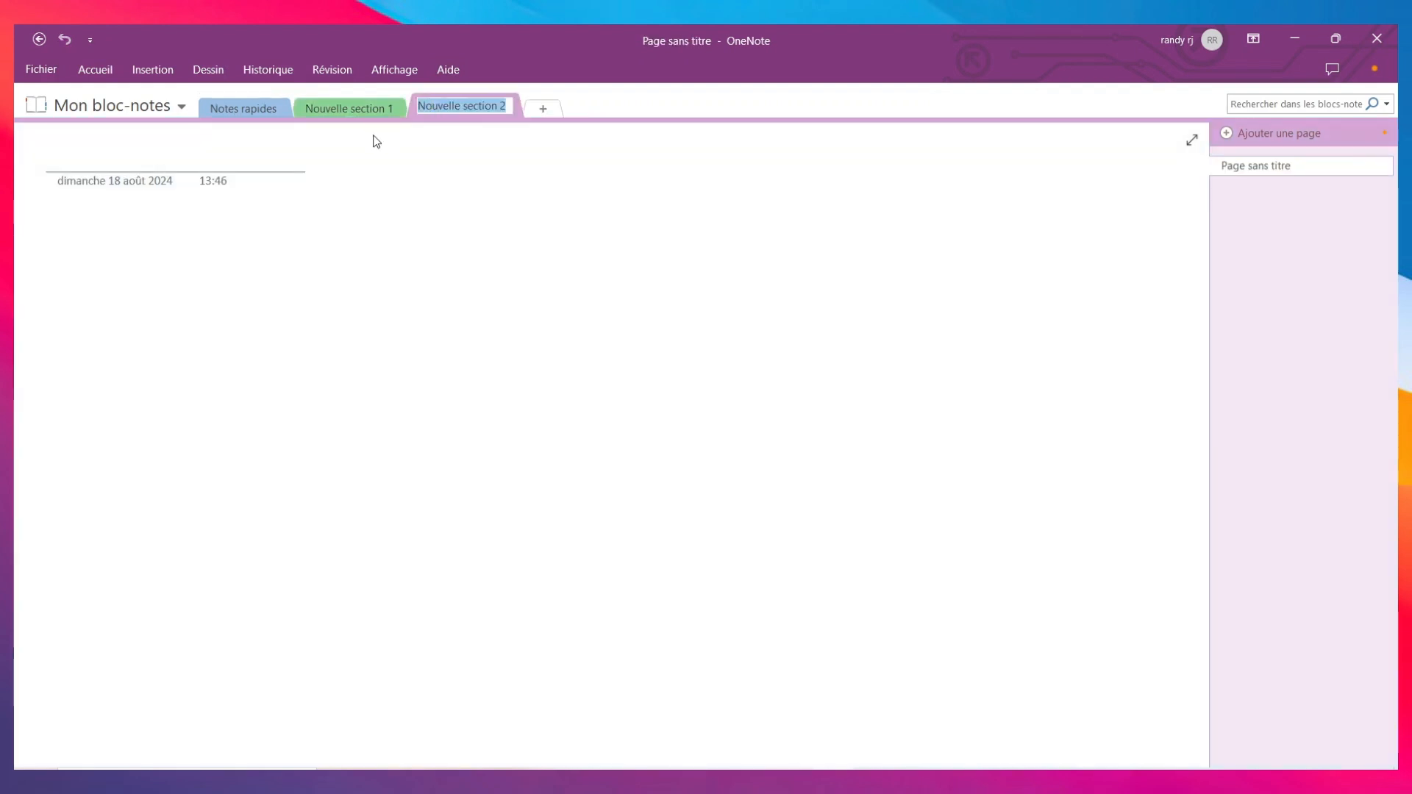
click(358, 111)
click(213, 107)
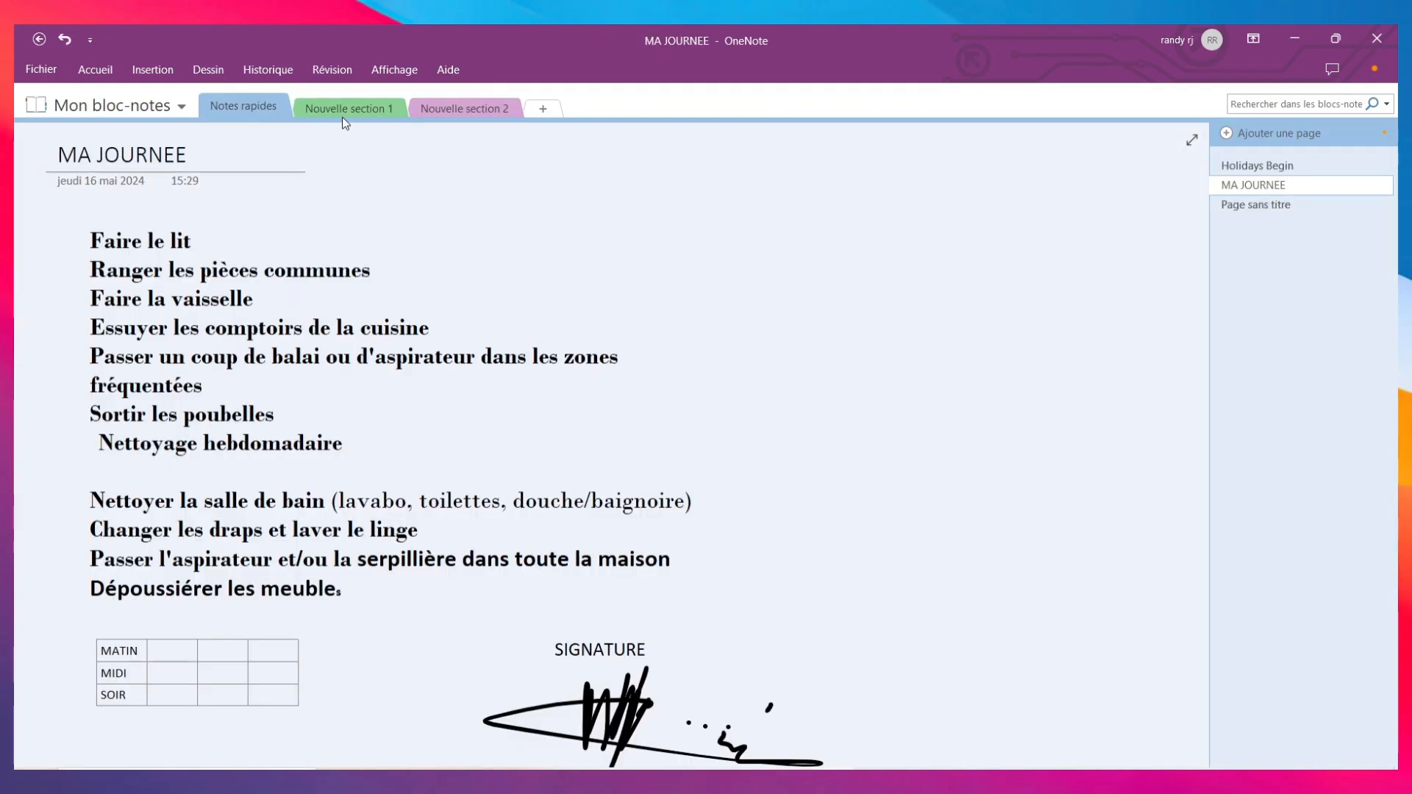